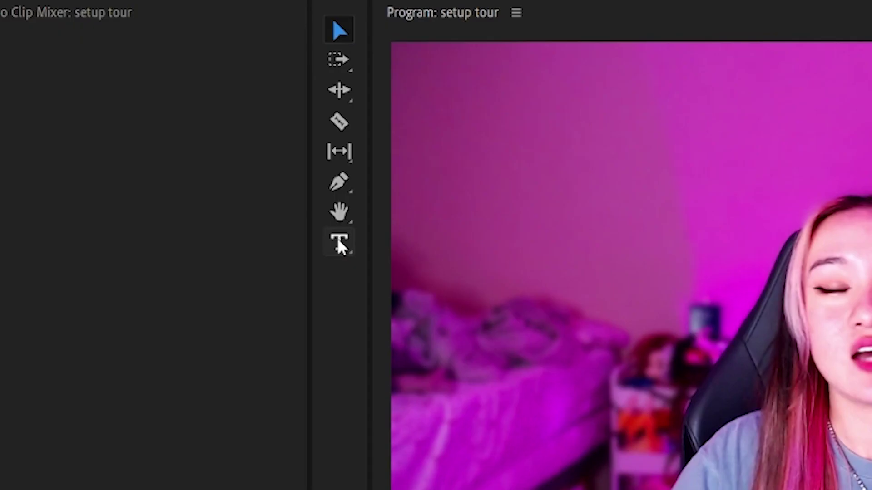
Step: Add a 'pogchamp' text title on the setup tour video in the Program monitor
left_click(323, 131)
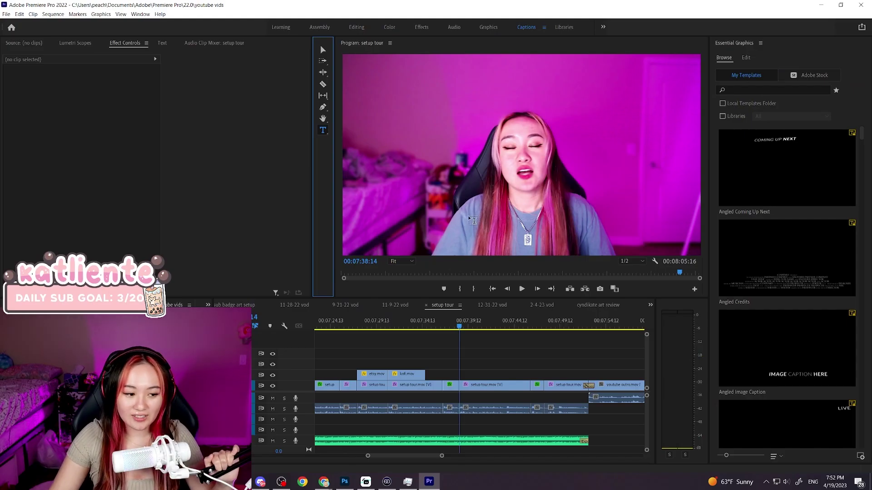
left_click(471, 220)
type("pogchamp")
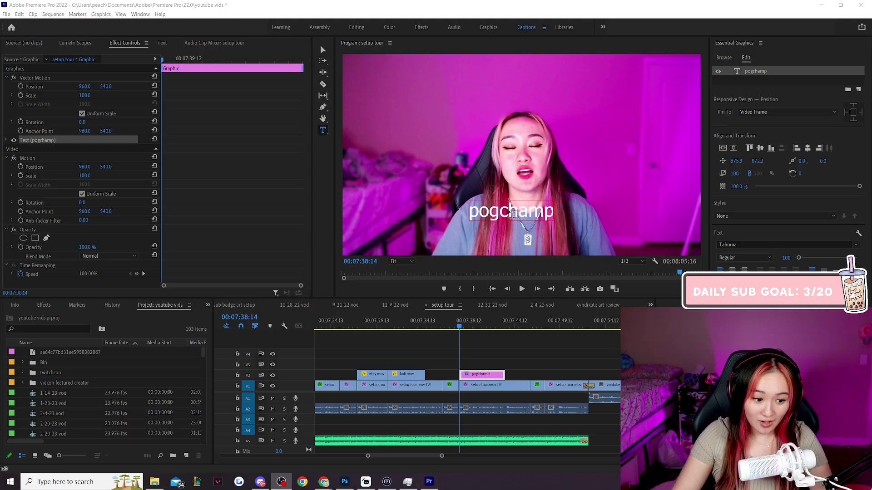
key("ctrl+a")
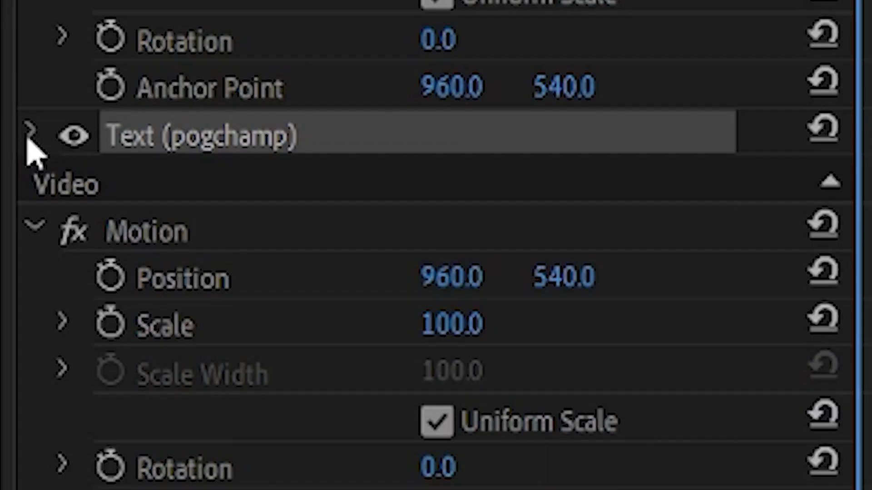
Step: Give the pogchamp title the Urbane Bold font and centred text, and enable Stroke
left_click(28, 136)
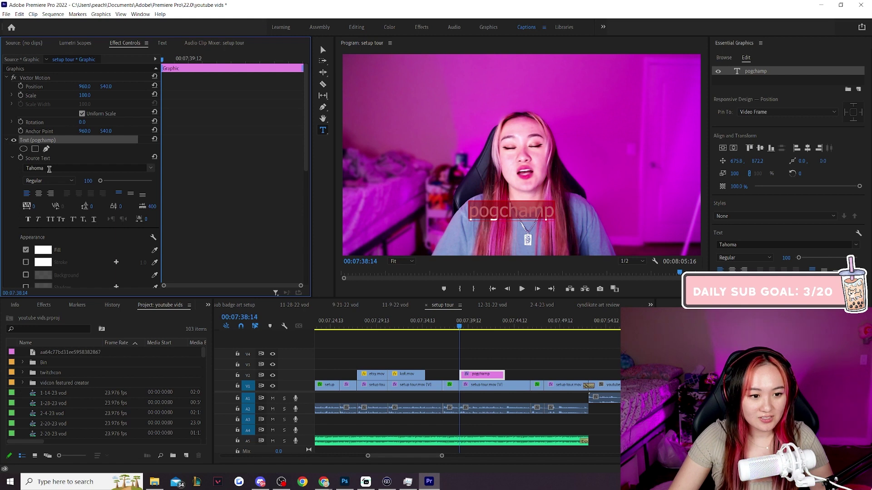
left_click(69, 168)
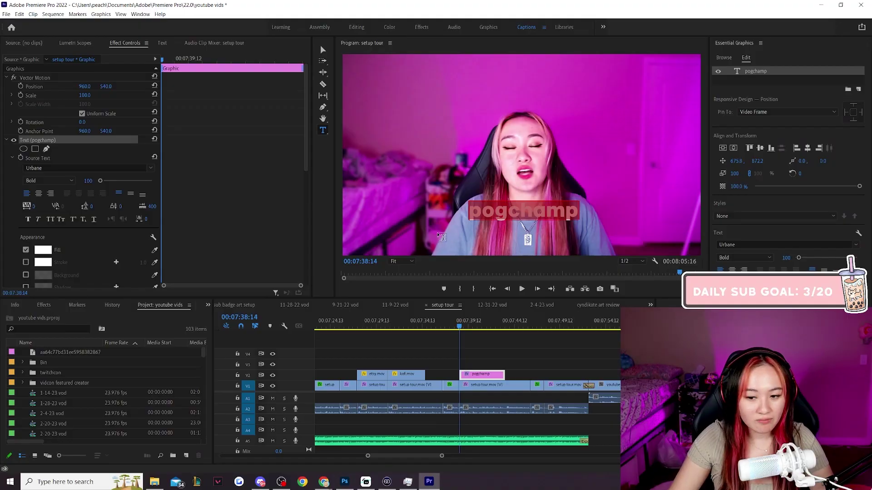
scroll(46, 232, "down", 2)
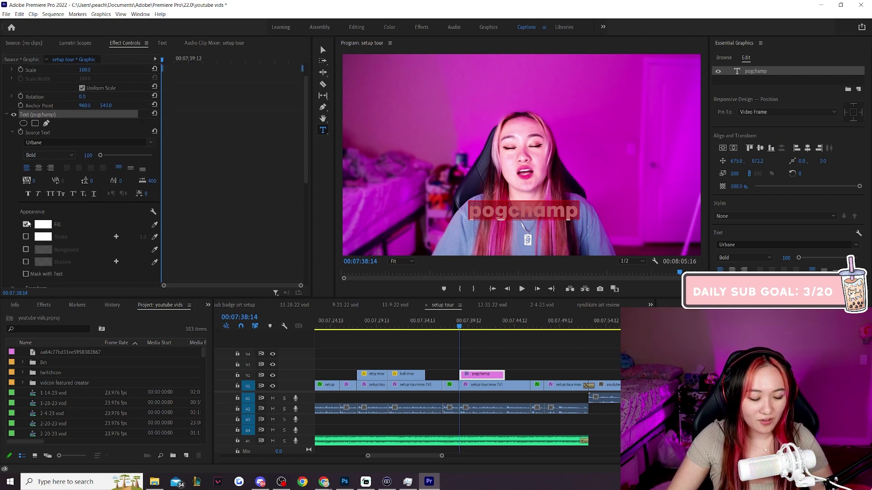
left_click(38, 168)
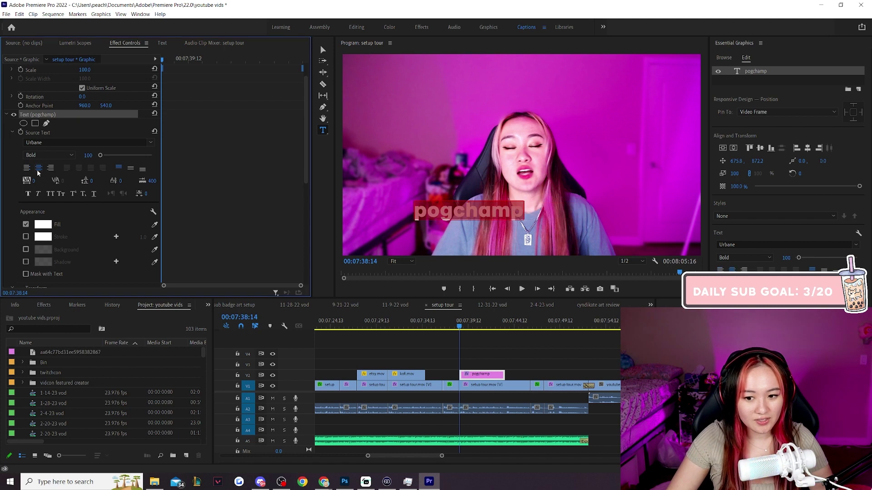
left_click(25, 236)
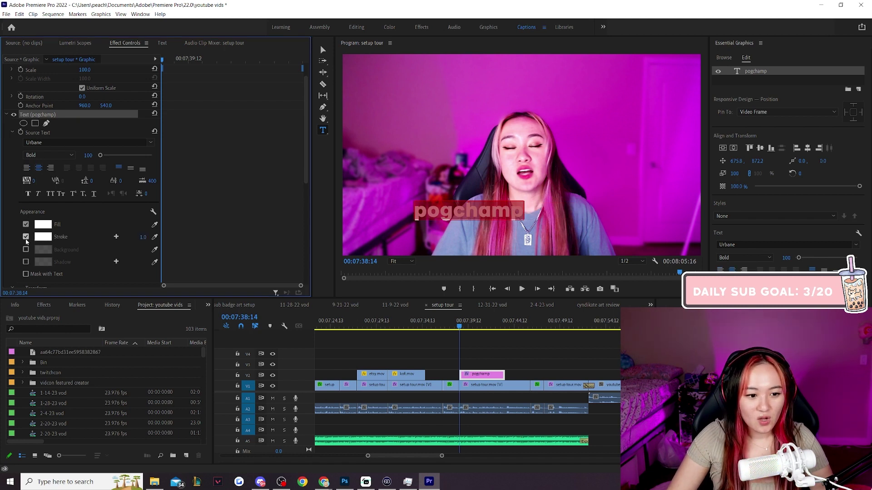
Step: Make the title's stroke black with a width of 15
left_click(43, 236)
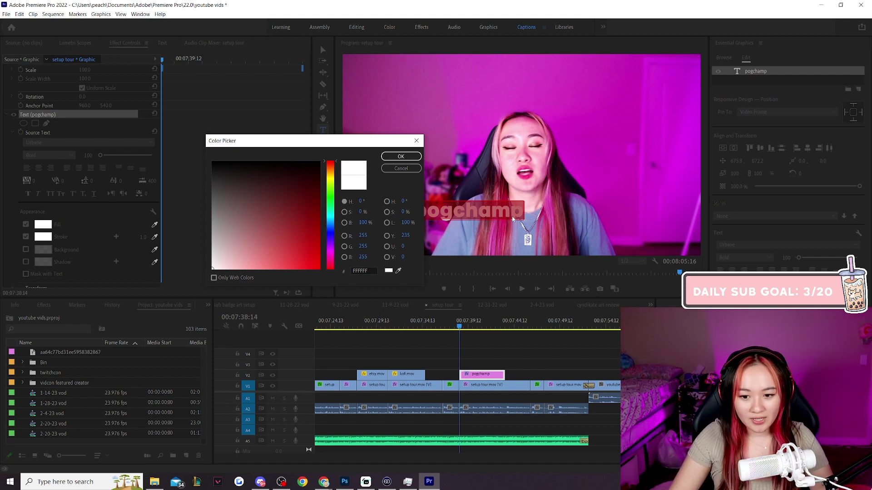
left_click_drag(363, 222, 290, 213)
left_click(401, 156)
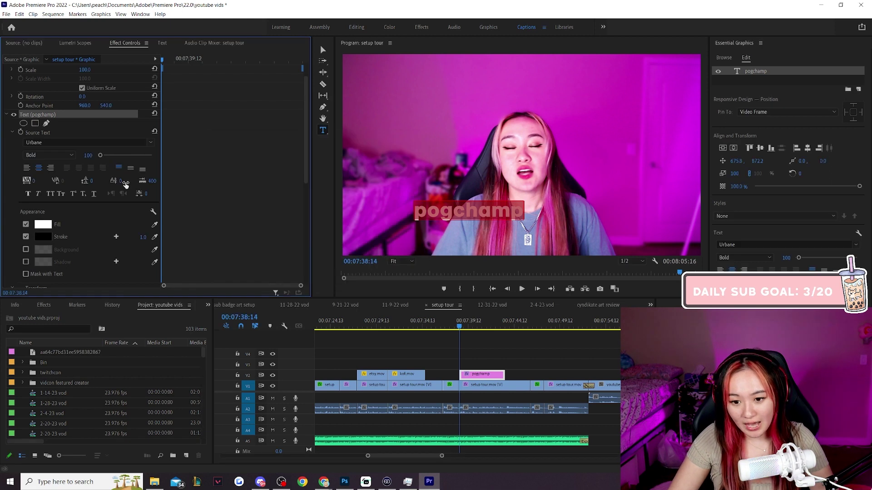
left_click(142, 238)
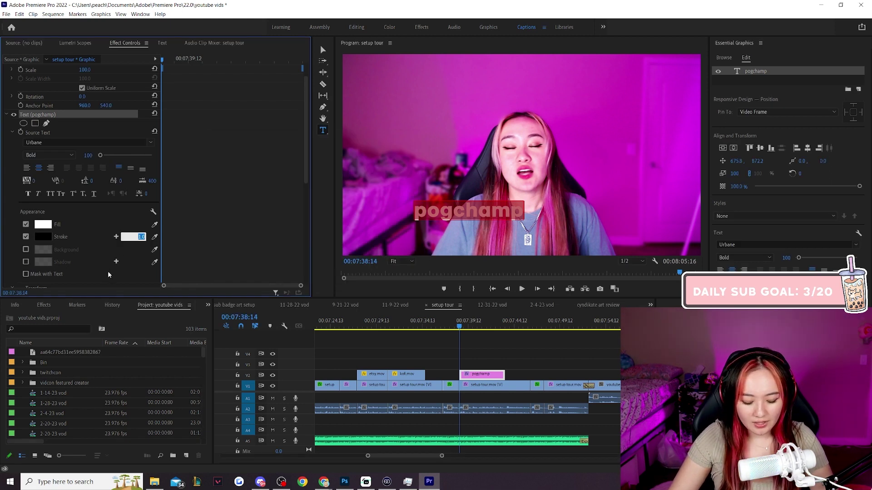
type("15")
key("Return")
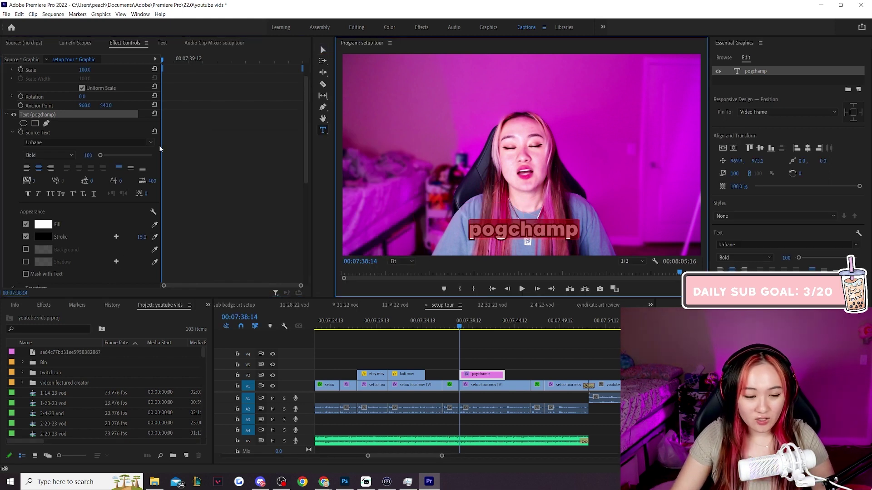
Step: Reduce the pogchamp title's font size to 70
left_click(86, 155)
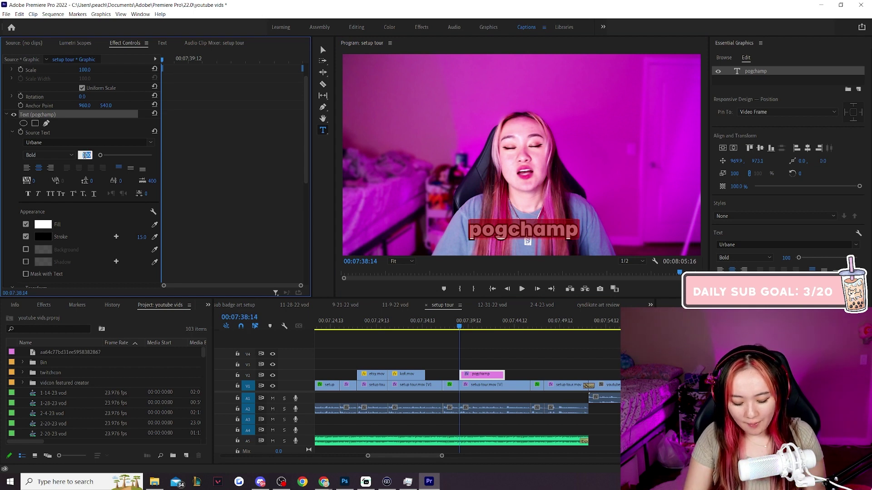
type("70")
key("Return")
left_click(323, 49)
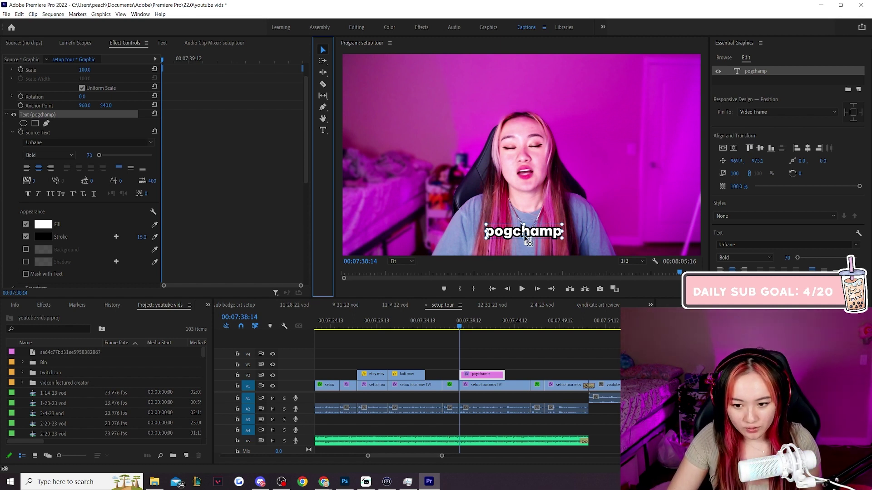
key("alt")
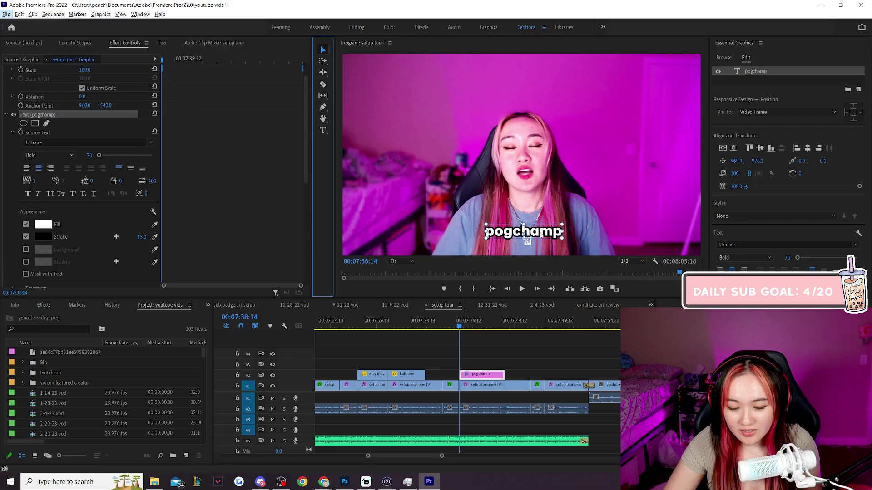
Step: Drag and resize the title to 97% scale at position 989.6, 1048.2 near the bottom
left_click_drag(526, 238, 435, 96)
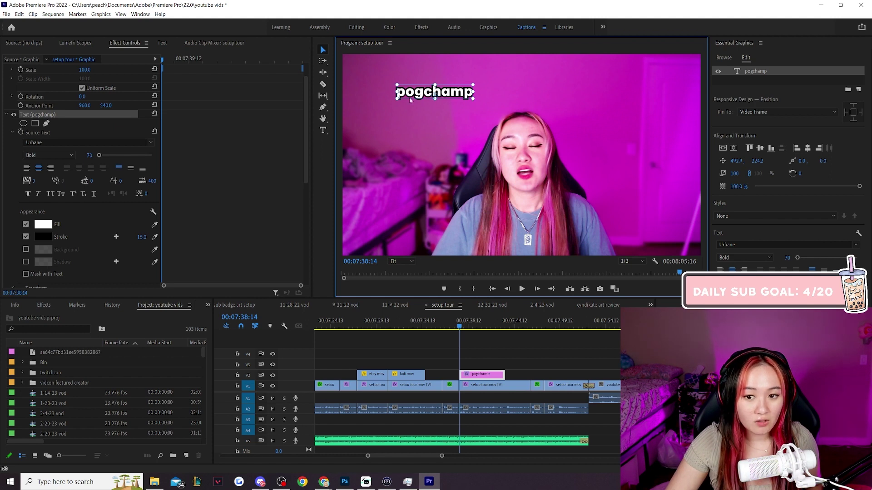
left_click_drag(474, 99, 617, 163)
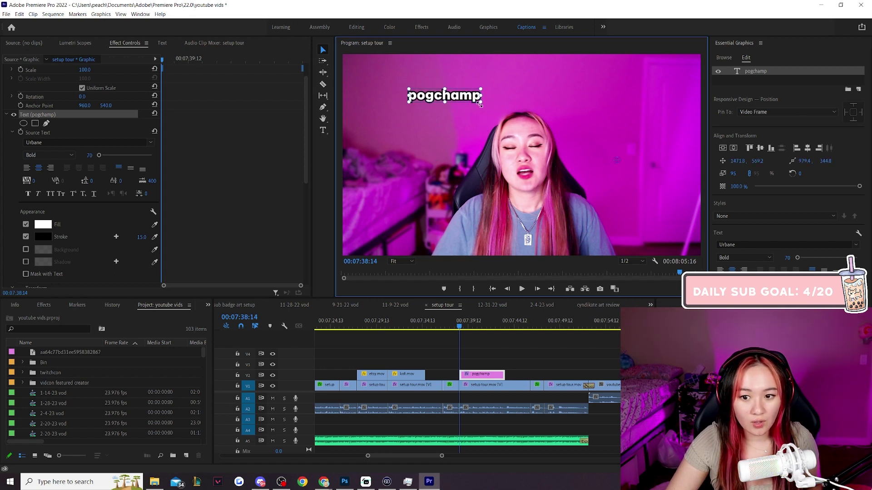
mouse_move(480, 104)
left_mouse_down()
mouse_move(589, 148)
mouse_move(389, 81)
mouse_move(552, 139)
mouse_move(488, 105)
mouse_move(464, 103)
left_mouse_up()
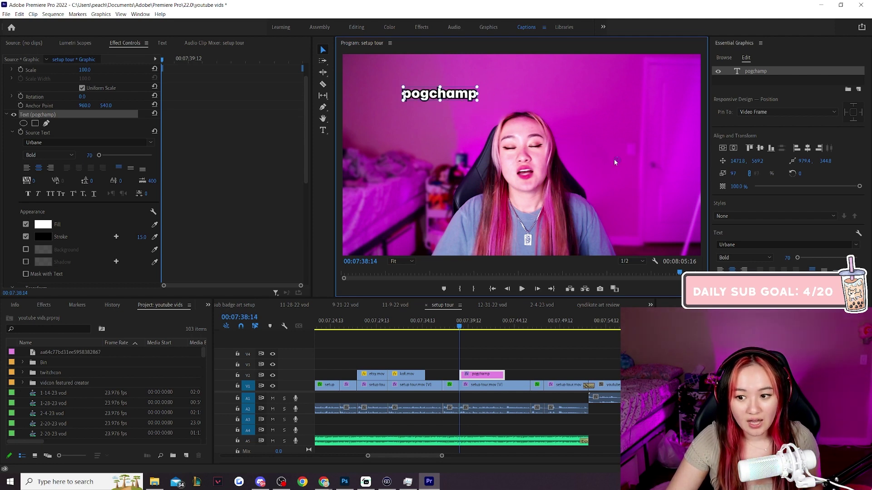
left_click_drag(436, 100, 435, 99)
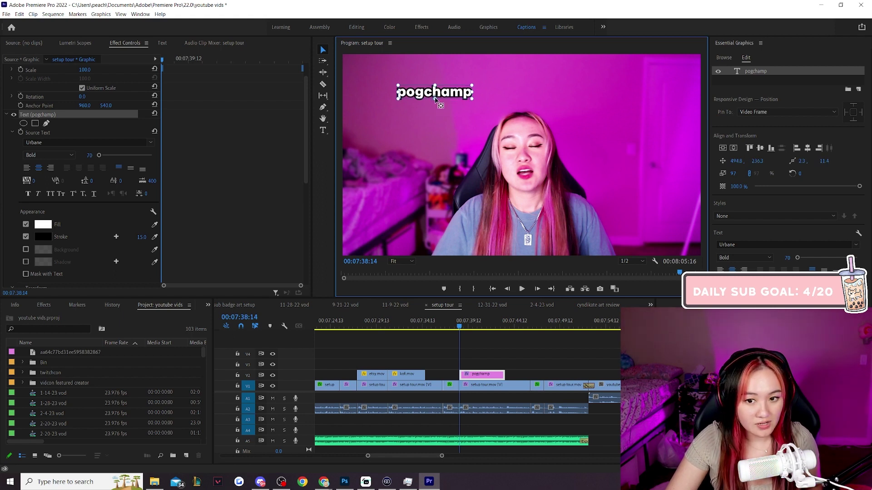
left_click_drag(435, 99, 435, 101)
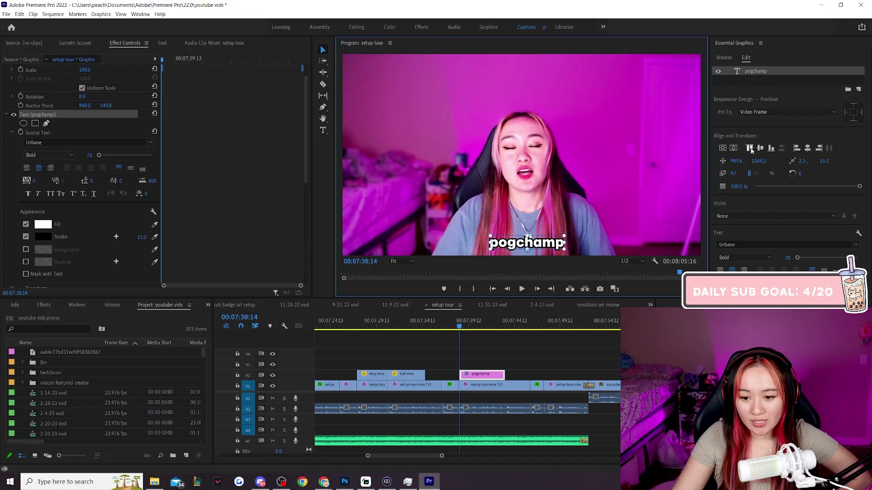
Step: Try the alignment buttons, then centre the title horizontally in the frame
left_click(606, 237)
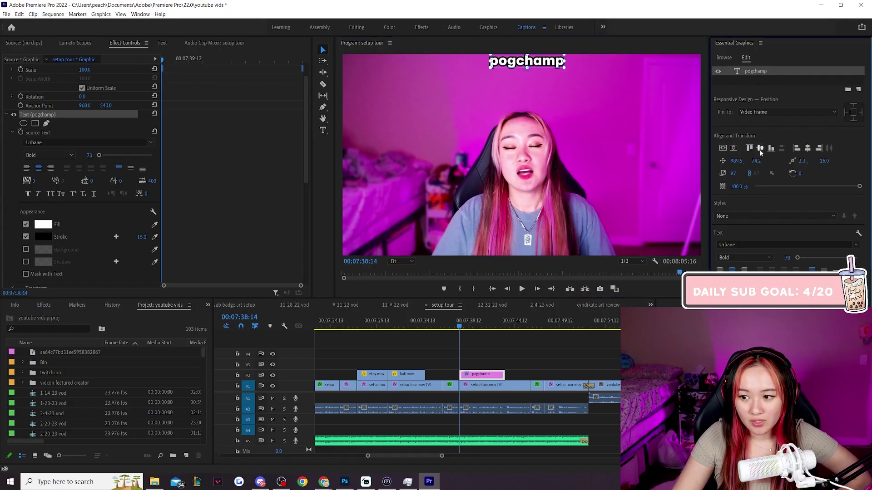
left_click(759, 148)
left_click(771, 148)
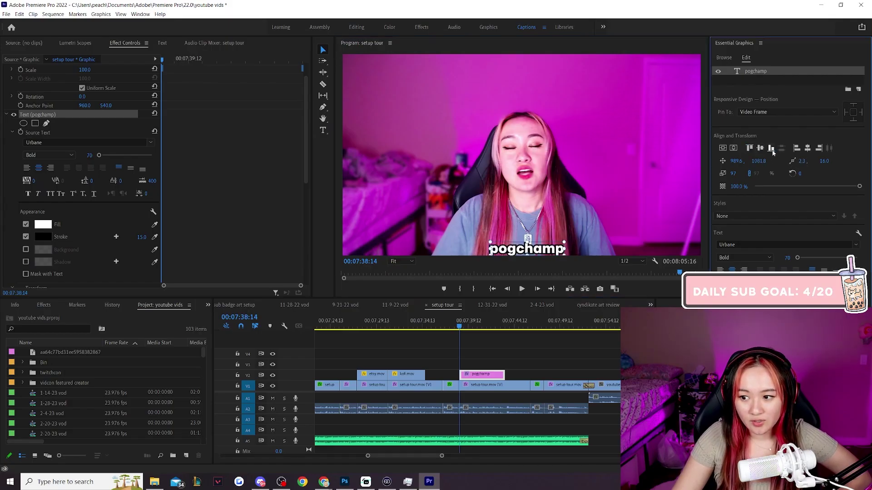
left_click(797, 148)
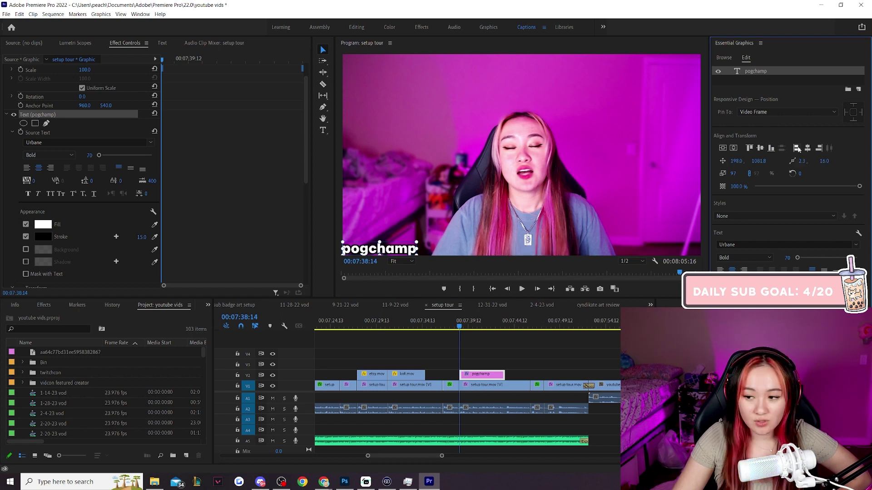
left_click(807, 148)
left_click(819, 148)
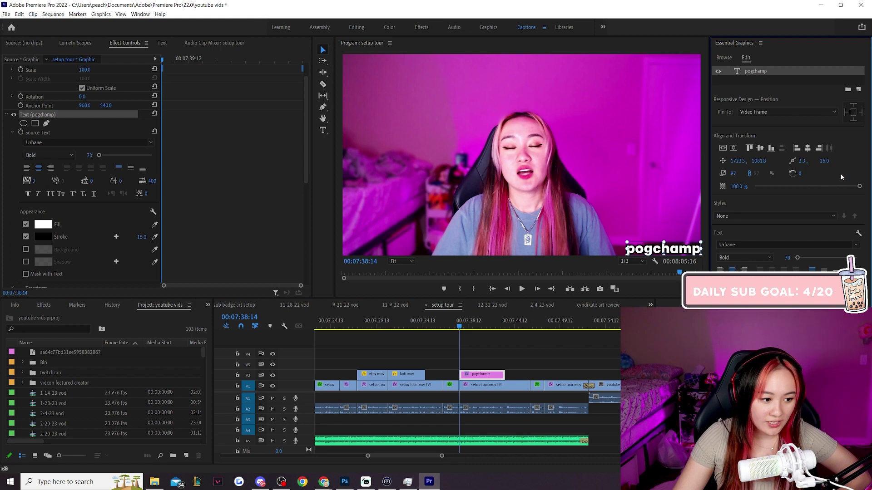
left_click(807, 148)
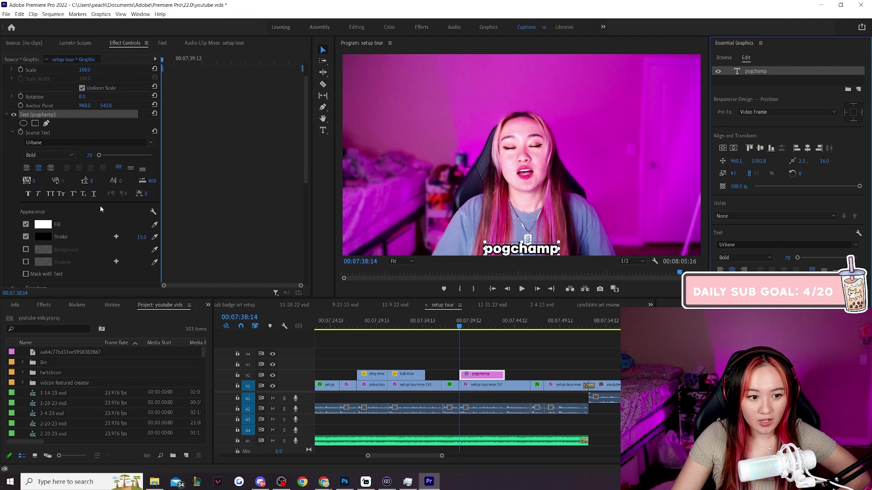
Step: Set the Vector Motion Position to 960, 516 to lift the caption slightly
scroll(100, 206, "up", 2)
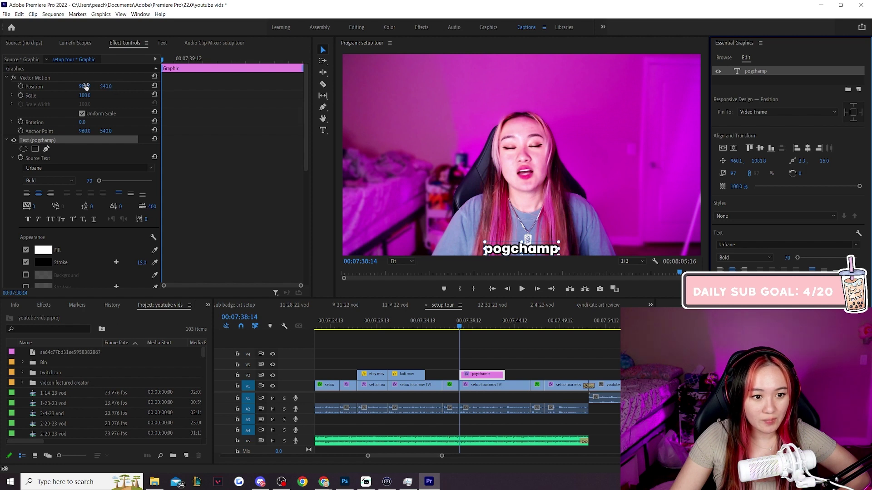
mouse_move(84, 86)
left_mouse_down()
mouse_move(60, 86)
mouse_move(91, 87)
left_mouse_up()
key("ctrl+z")
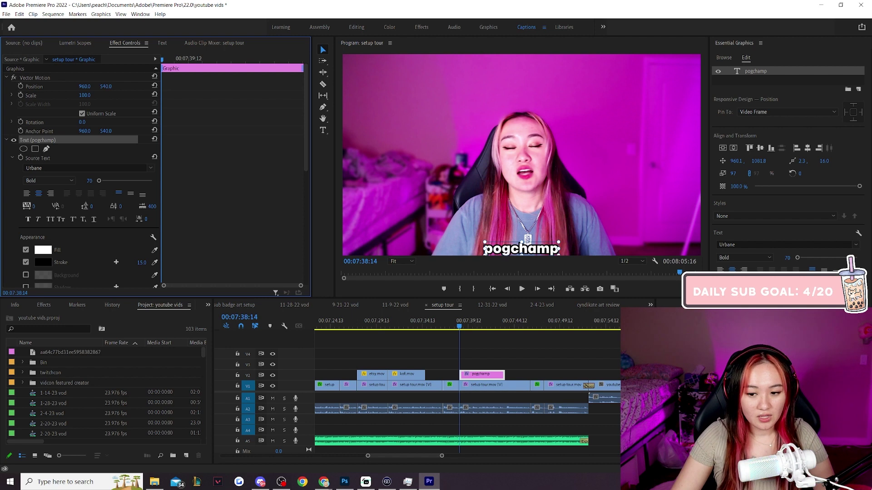
mouse_move(106, 86)
left_mouse_down()
mouse_move(91, 86)
mouse_move(114, 86)
left_mouse_up()
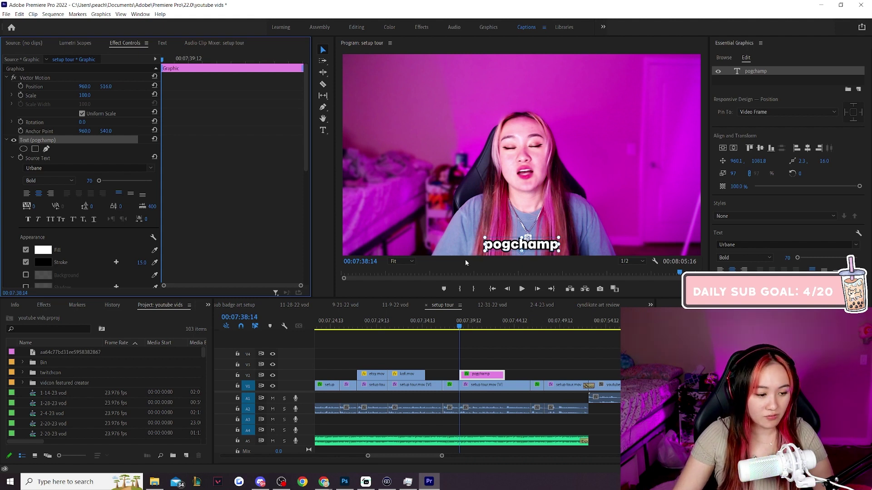
Step: Show the pogchamp text layer's Transform properties in Effect Controls
left_click(479, 355)
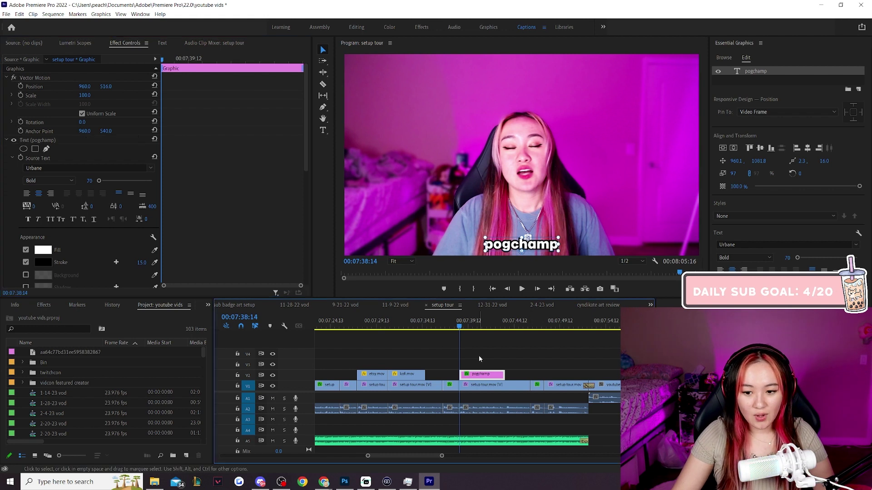
left_click(539, 248)
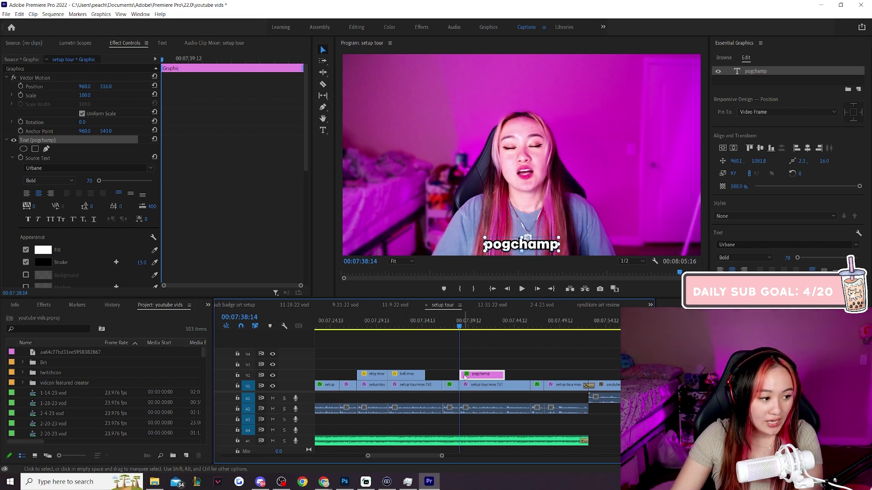
left_click(493, 387)
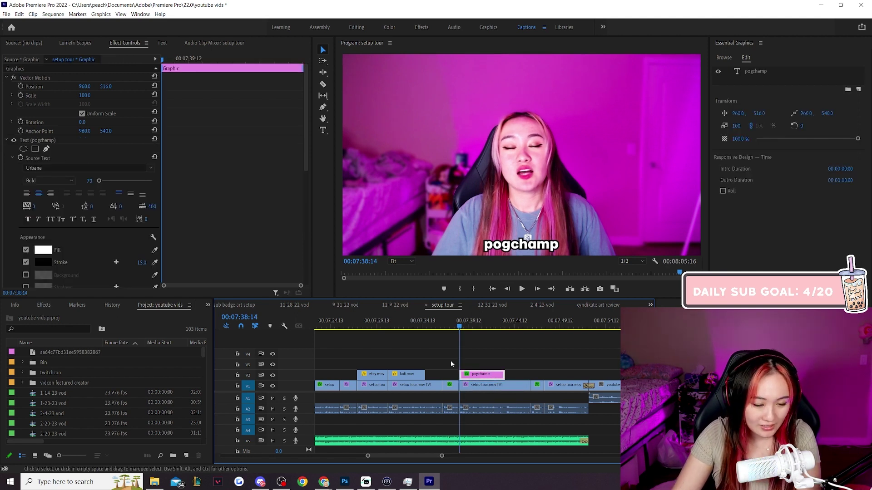
left_click(61, 141)
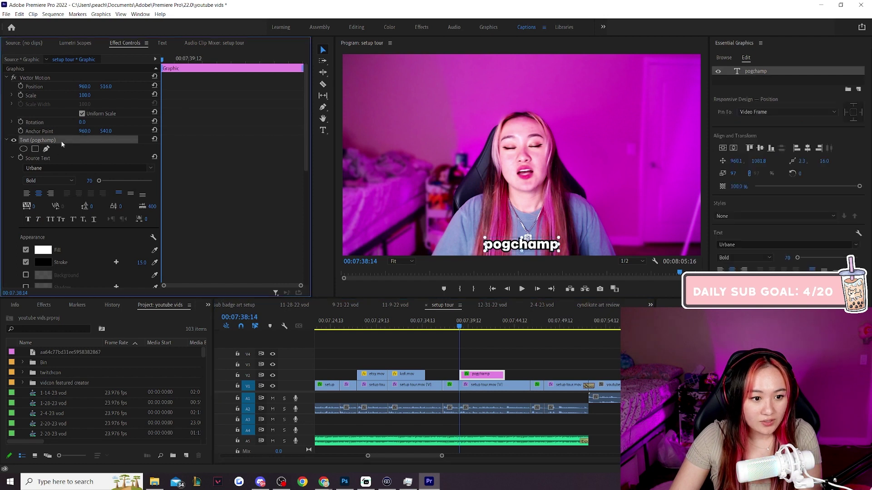
scroll(77, 149, "down", 5)
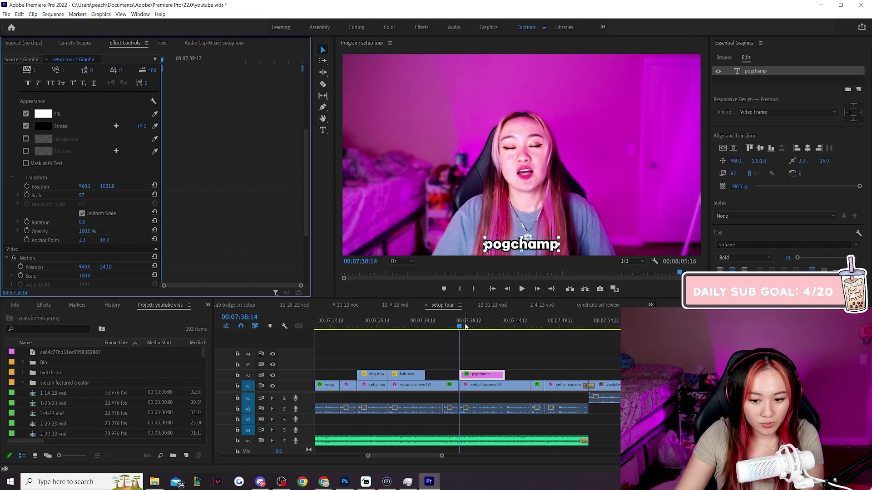
Step: At 00:07:38:14, turn on the Position stopwatch to start keyframing
key("Right")
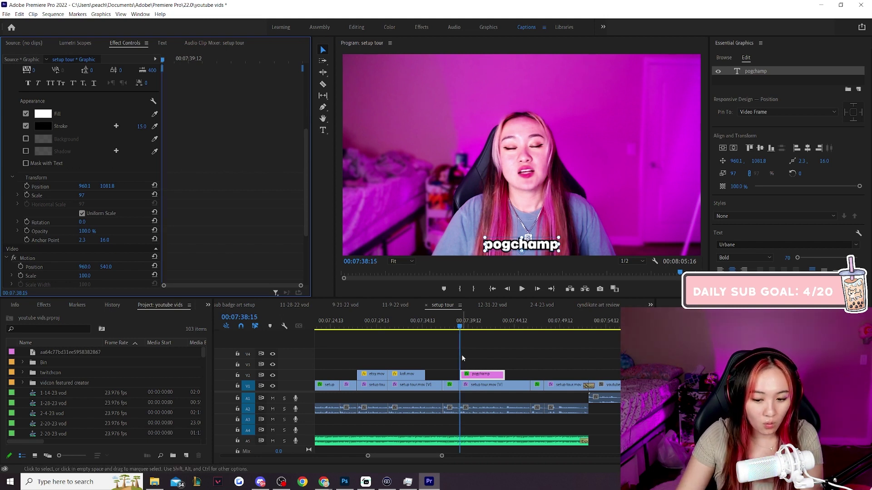
key("Left")
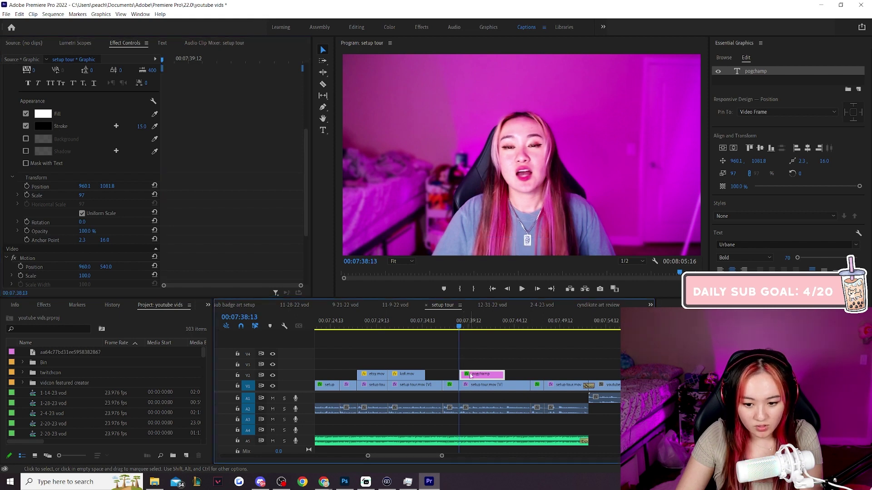
left_click_drag(481, 374, 480, 375)
key("Left")
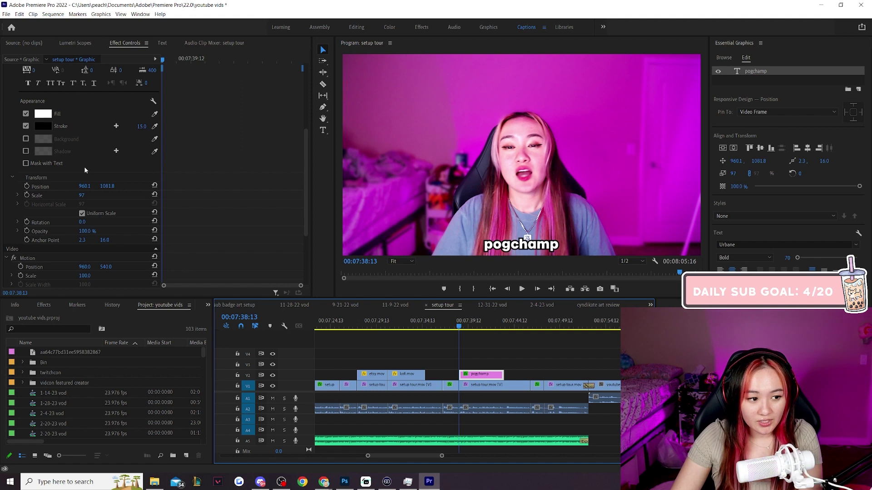
key("Right")
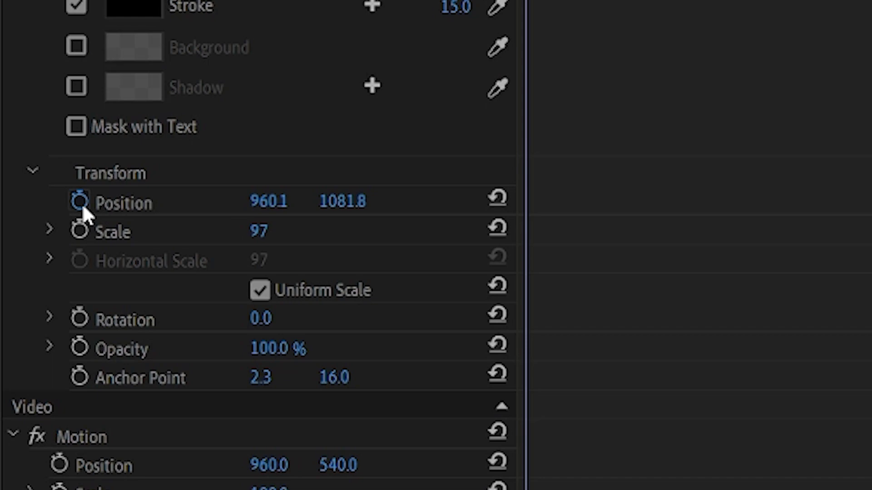
left_click(27, 187)
Step: Turn on the Scale stopwatch and zoom the keyframe area around 00:07:38:14
left_click(27, 195)
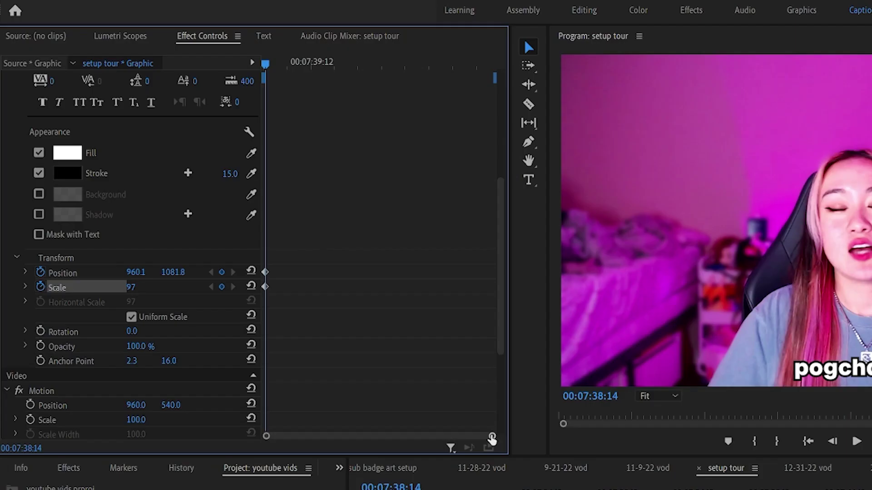
left_click_drag(492, 439, 376, 413)
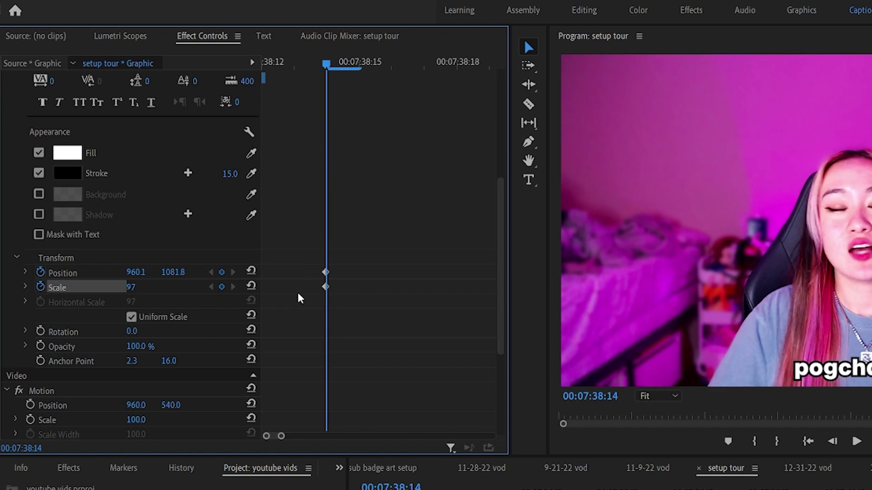
key("Left")
key("Right")
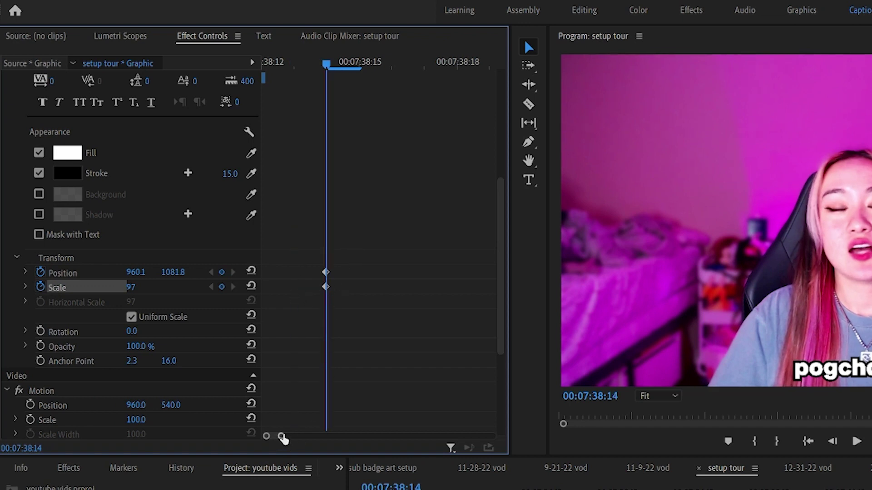
left_click_drag(282, 437, 459, 436)
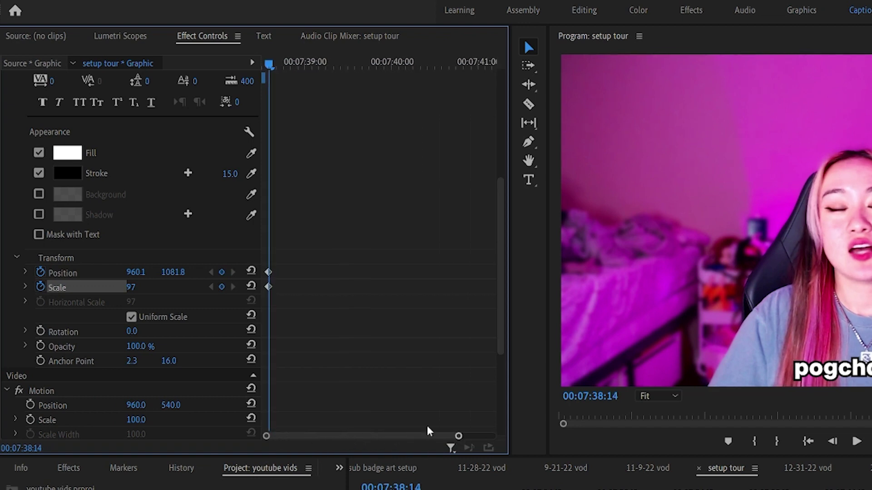
key("Left")
key("Right")
key("Left")
key("Right")
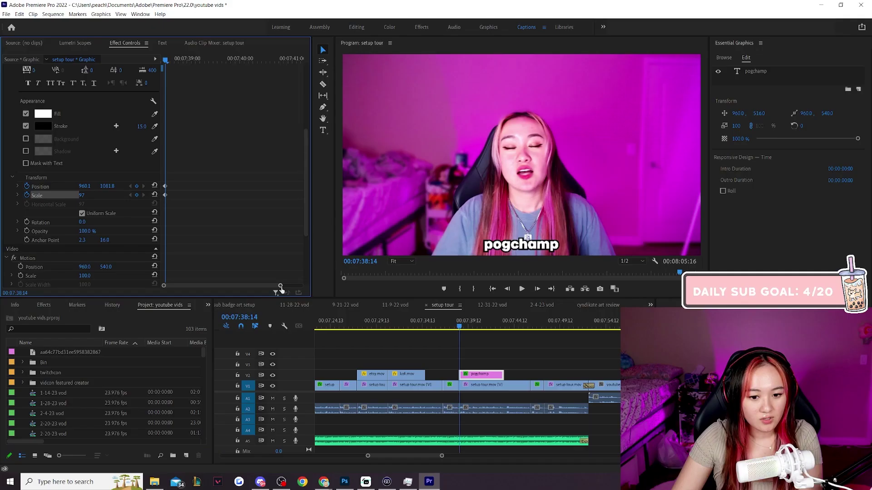
left_click_drag(458, 435, 370, 436)
left_click_drag(227, 285, 226, 285)
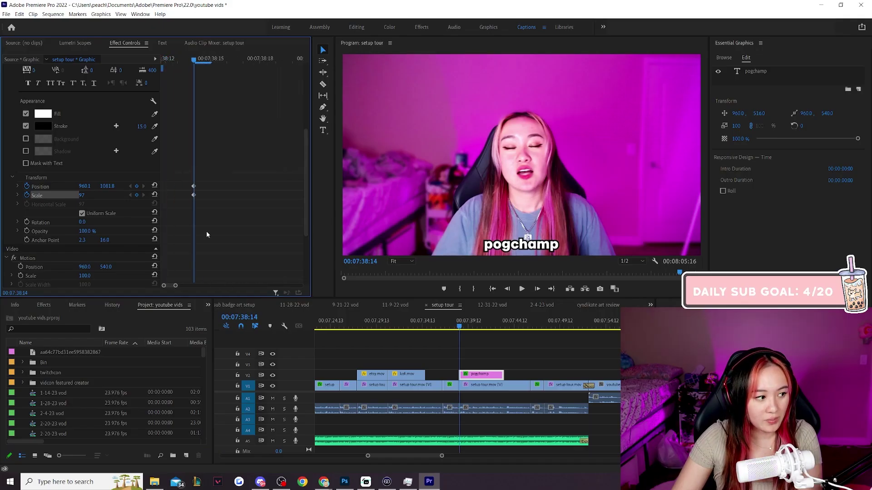
Step: Drag the Position and Scale keyframes back one frame to 00:07:38:13
key("Left")
key("Right")
key("Left")
key("Right")
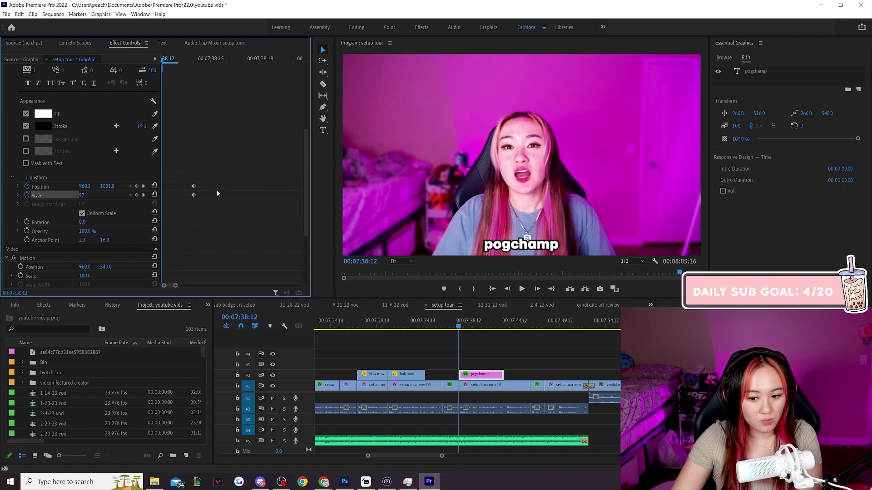
key("Left")
key("Left")
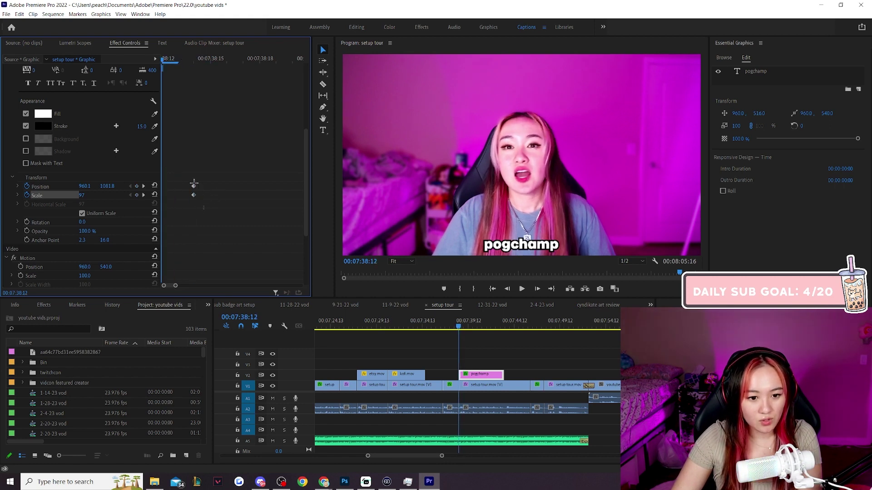
left_click_drag(204, 210, 178, 188)
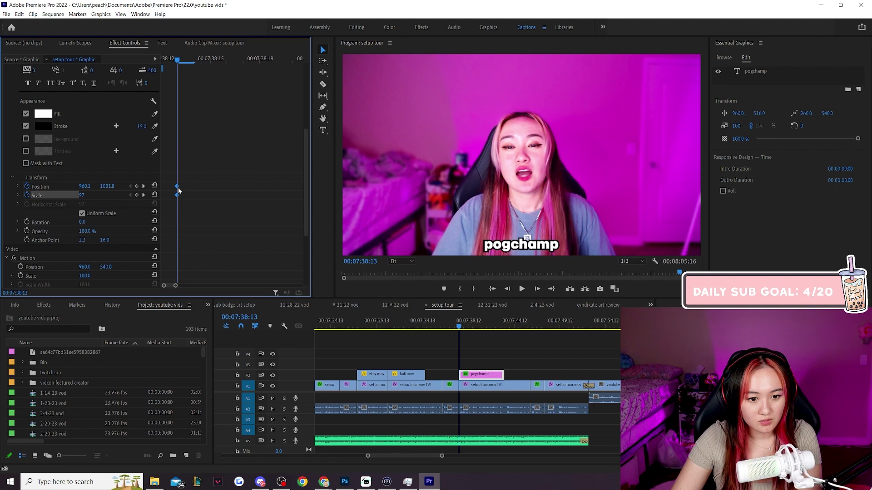
key("Right")
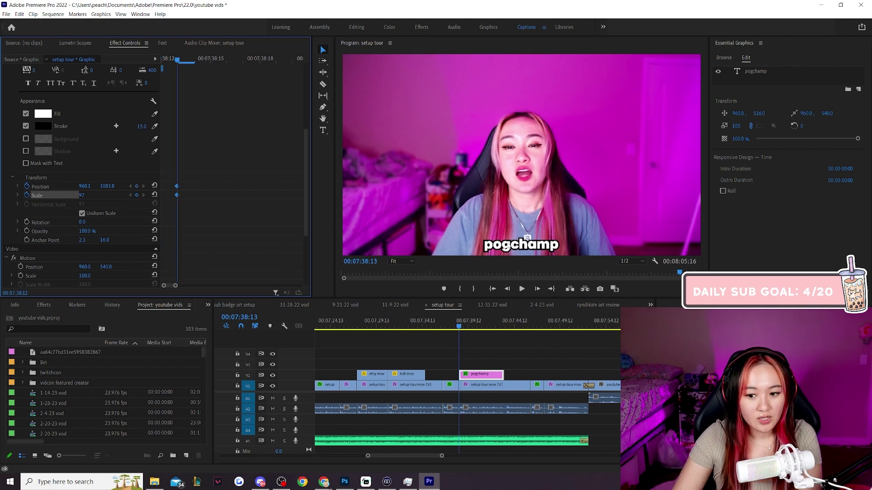
key("Left")
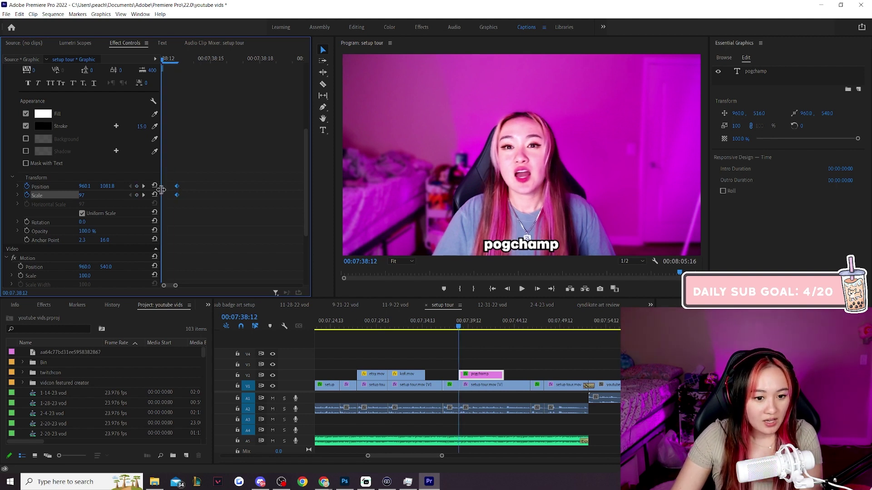
key("Right")
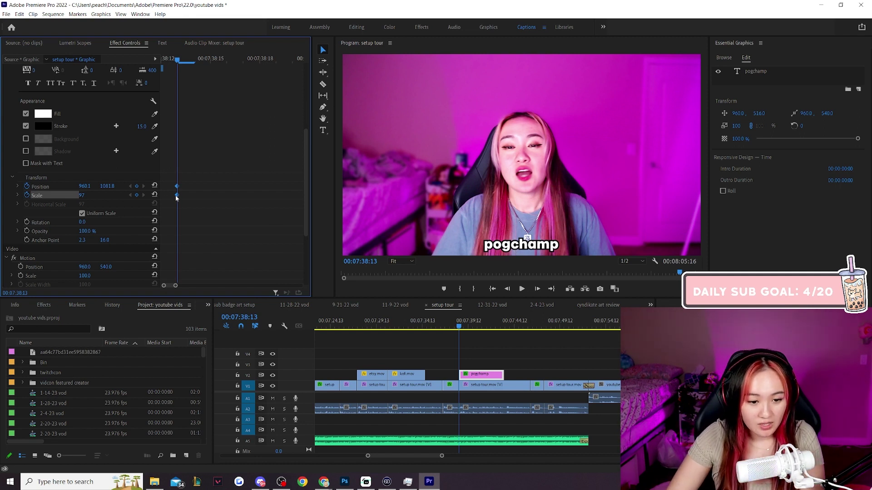
key("Right")
key("Right")
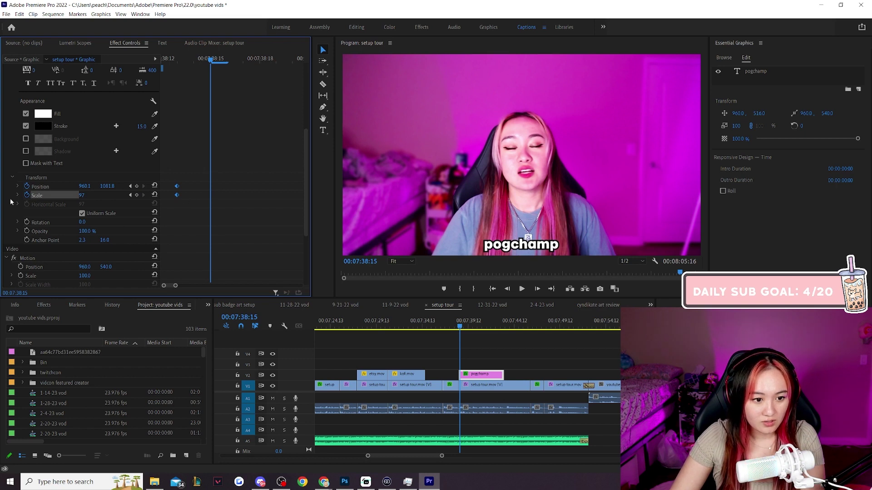
Step: Add Position and Scale keyframes at 00:07:38:15, then edit Scale at 00:07:38:14
left_click(137, 196)
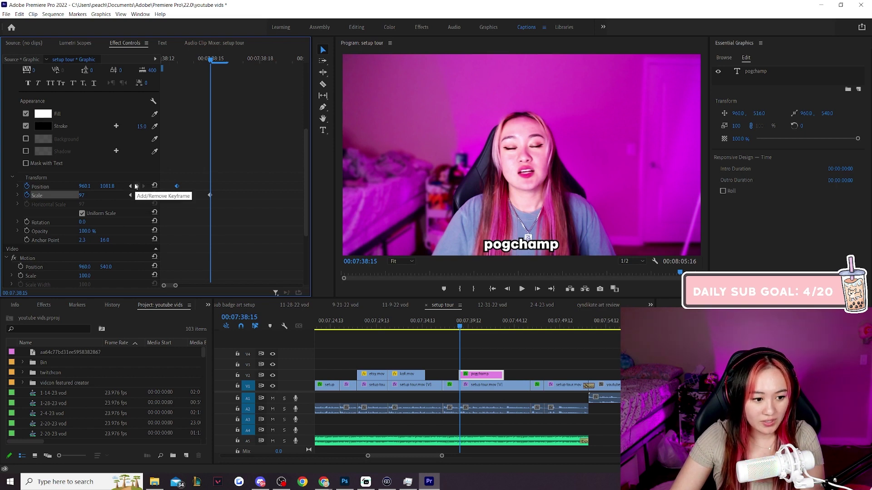
left_click(137, 186)
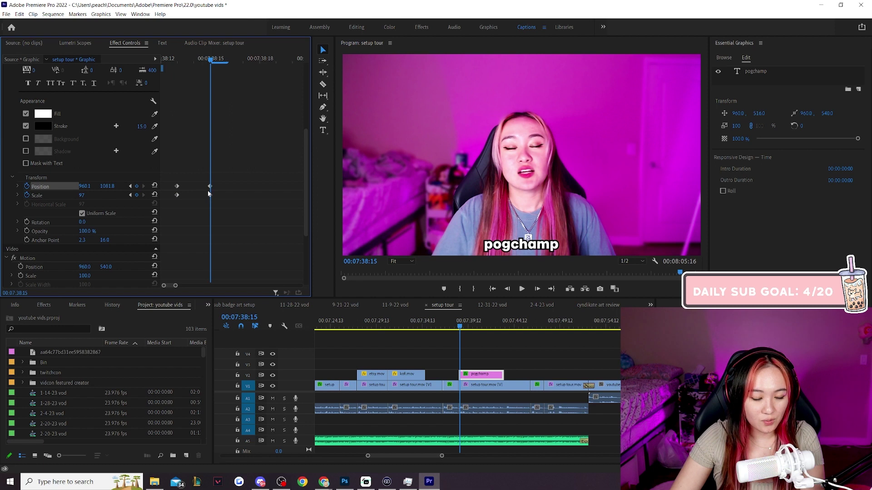
key("Left")
key("Left")
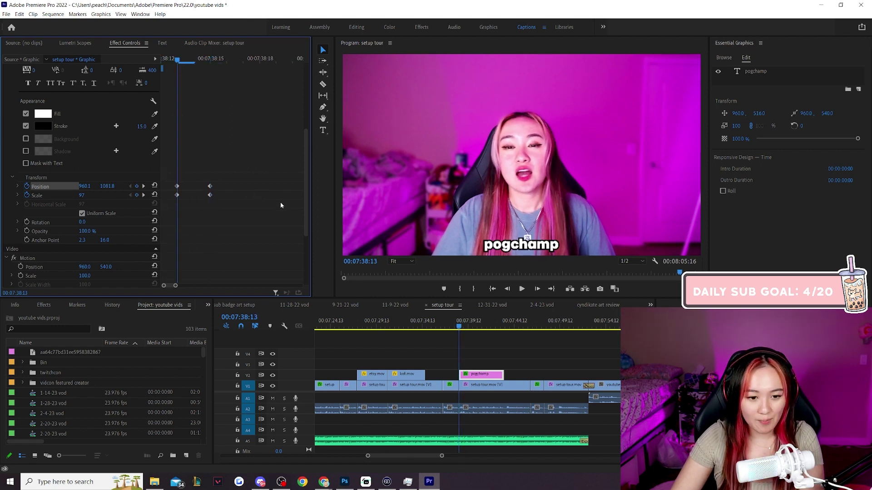
key("Right")
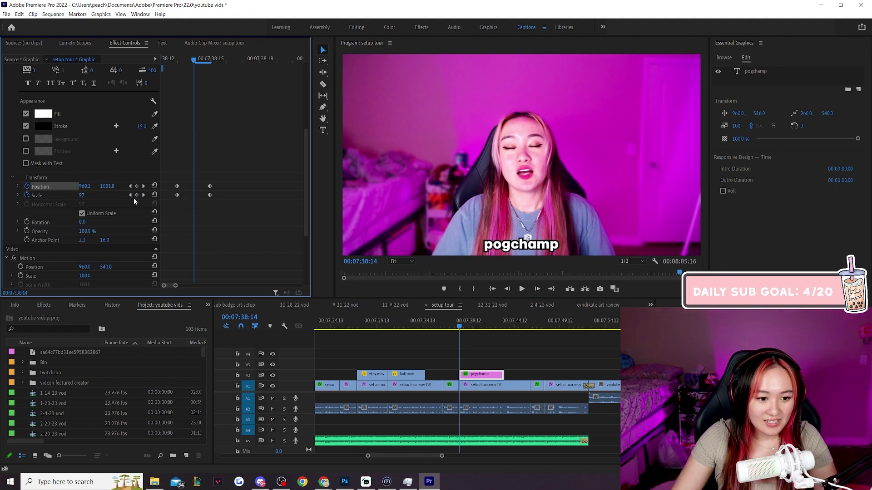
left_click(82, 195)
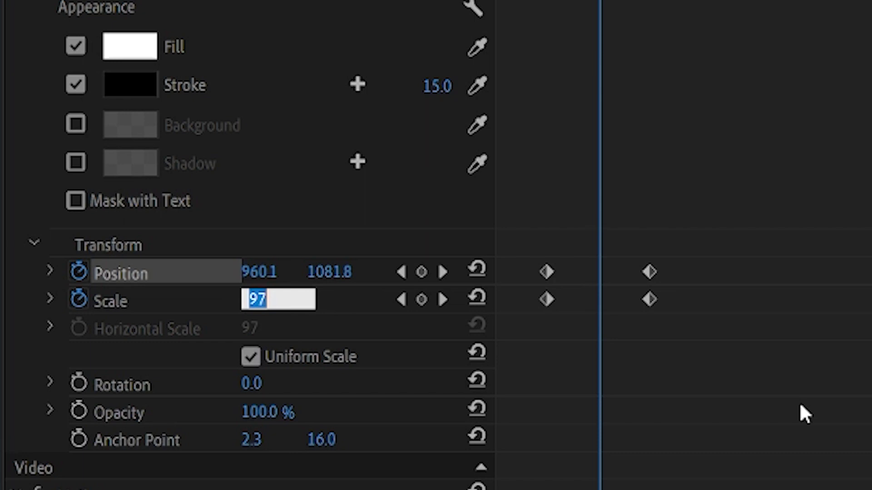
Step: Set Scale to 103 at 00:07:38:14 and step between the keyframes
type("103")
key("Return")
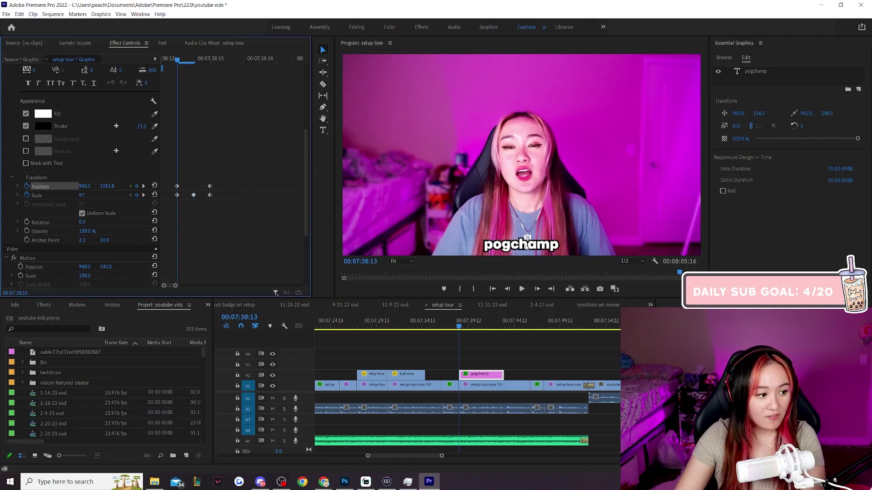
key("Left")
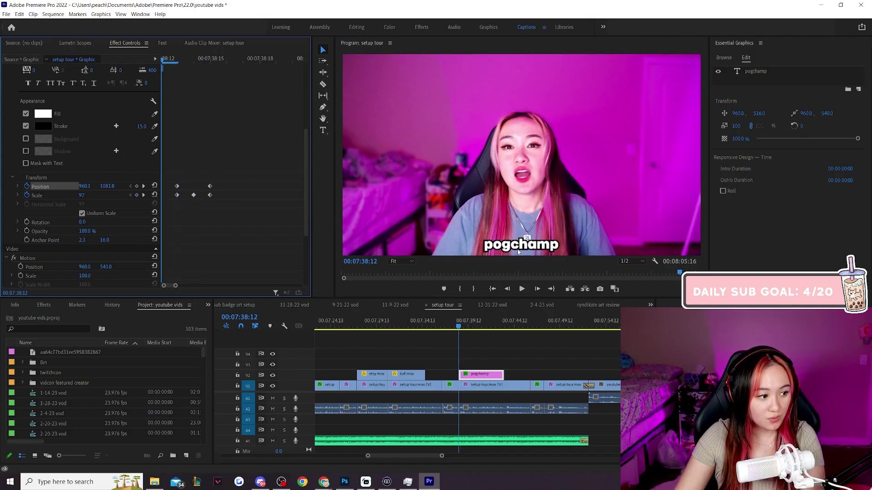
key("Right")
key("Right")
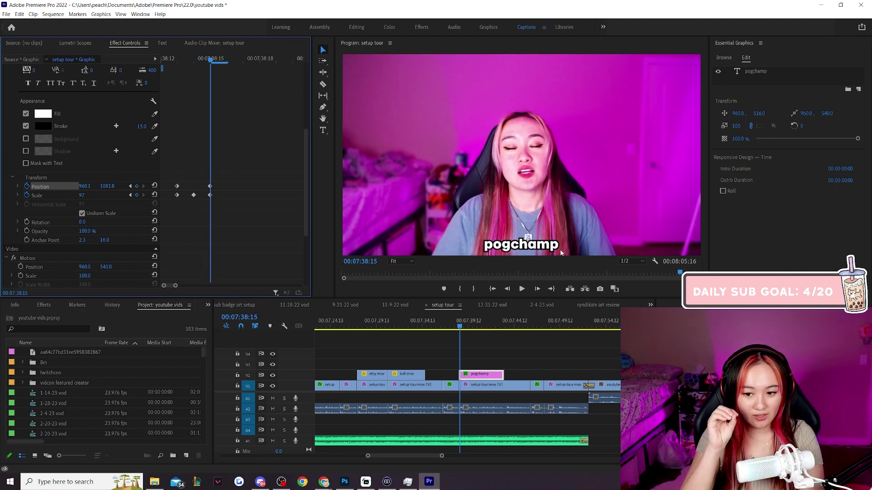
key("Left")
key("Left")
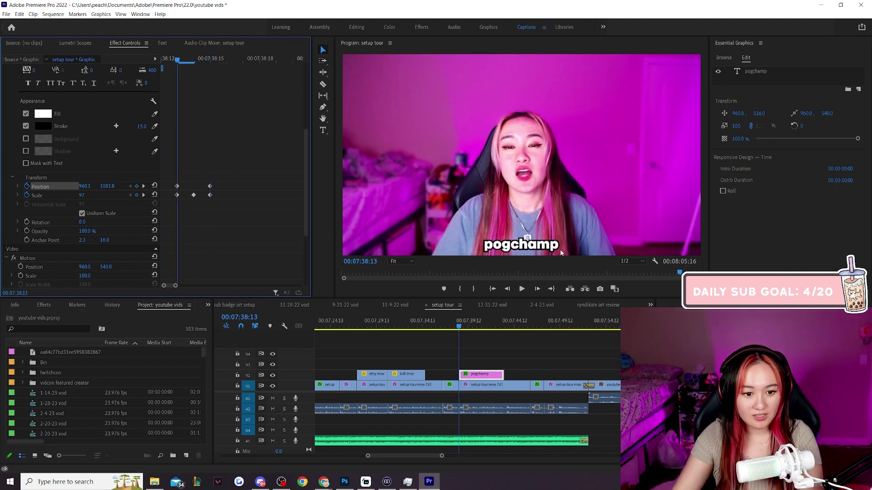
key("Left")
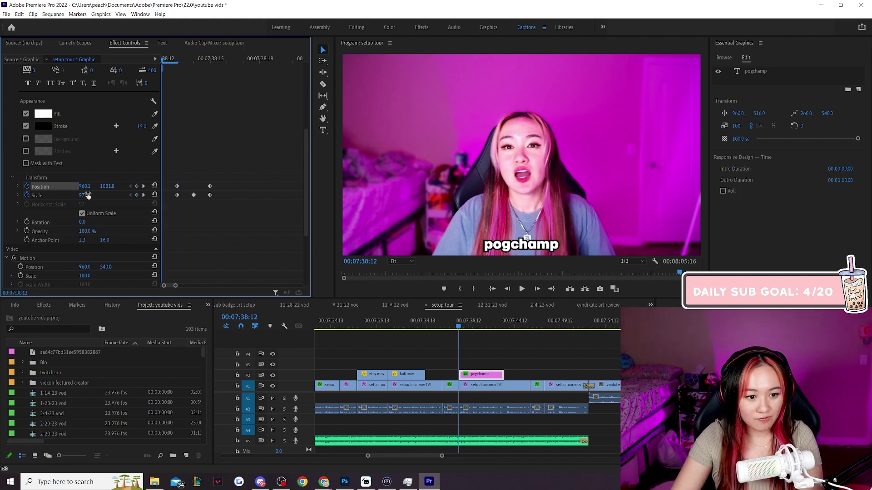
Step: Play back the caption's pop-in overshoot to preview it
left_click(455, 325)
left_click(523, 289)
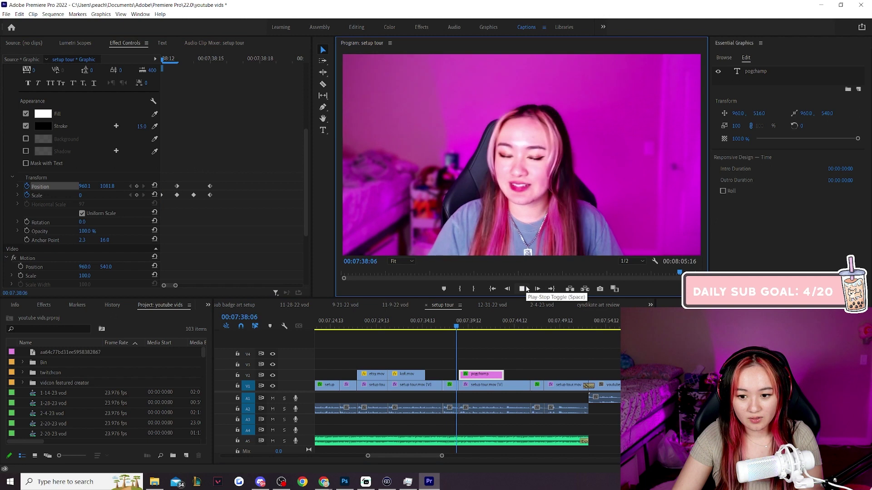
left_click(523, 289)
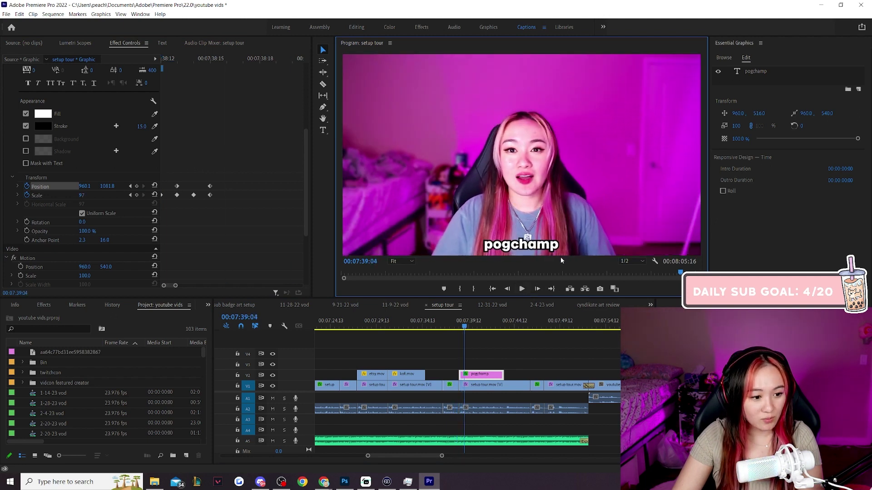
left_click(459, 327)
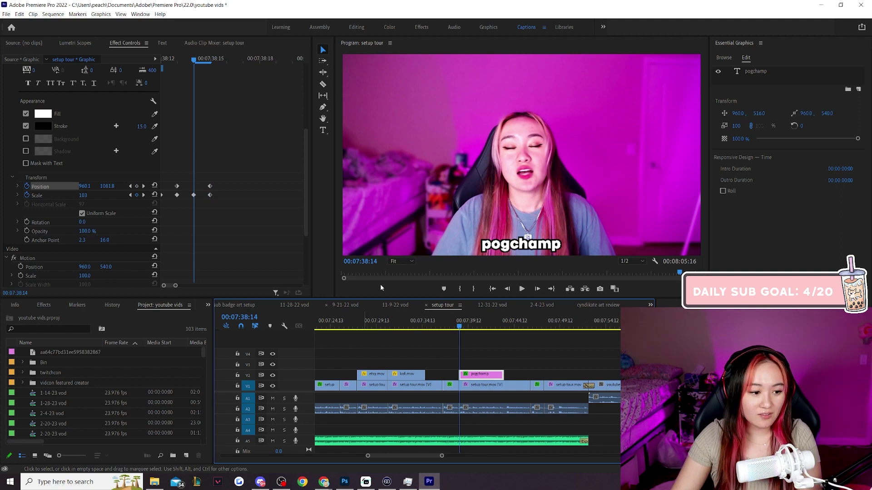
key("Left")
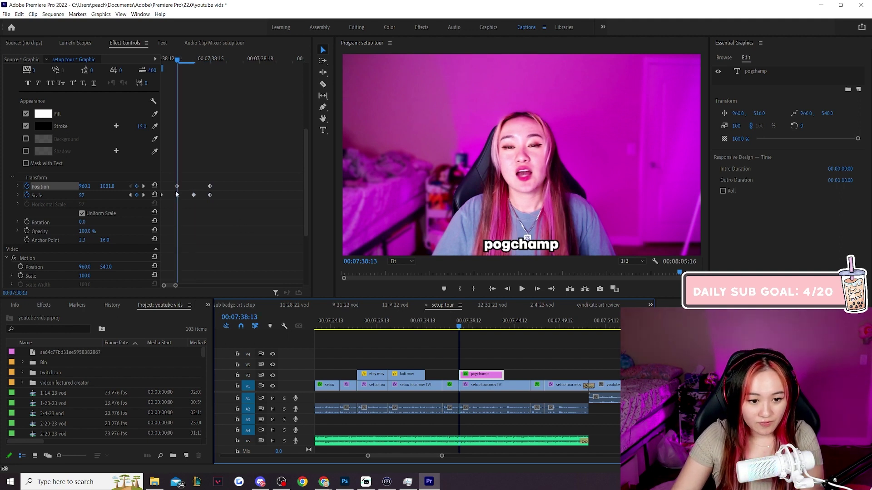
key("Left")
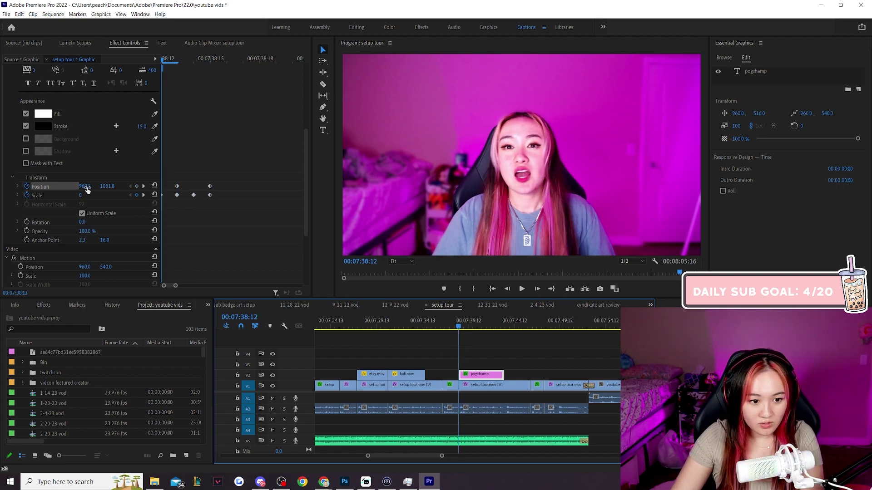
key("Right")
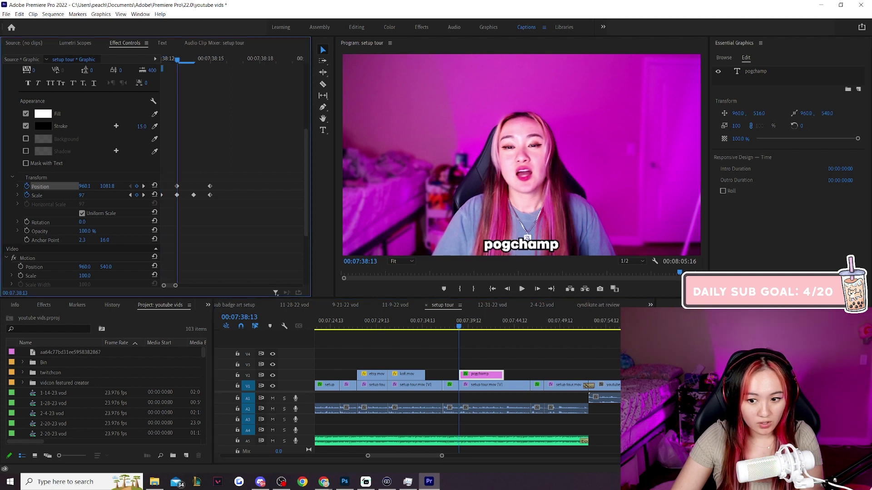
left_click_drag(109, 188, 111, 189)
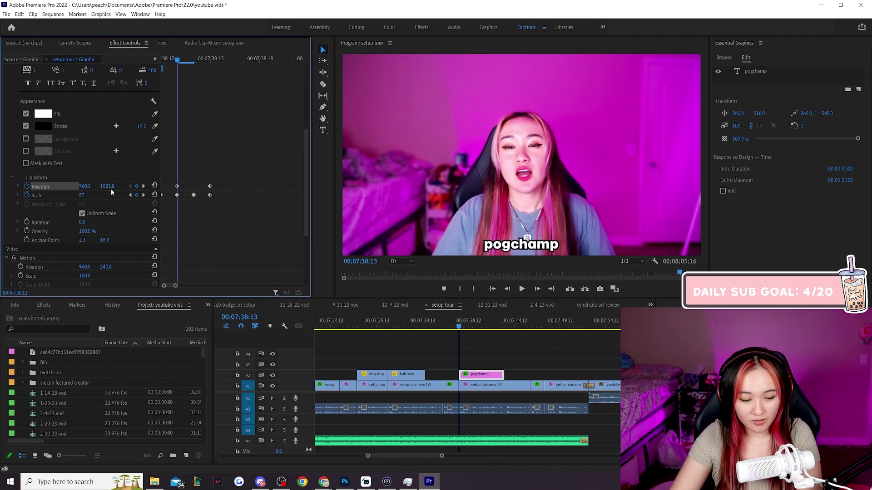
key("Left")
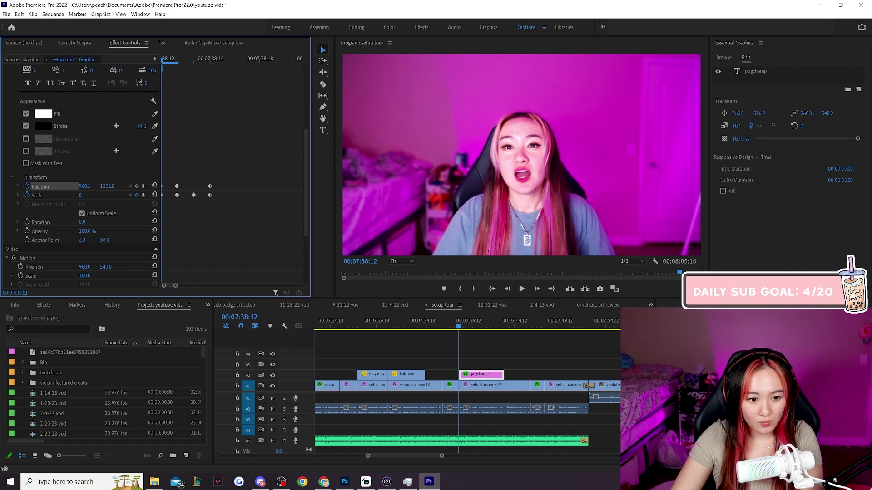
key("Right")
key("Left")
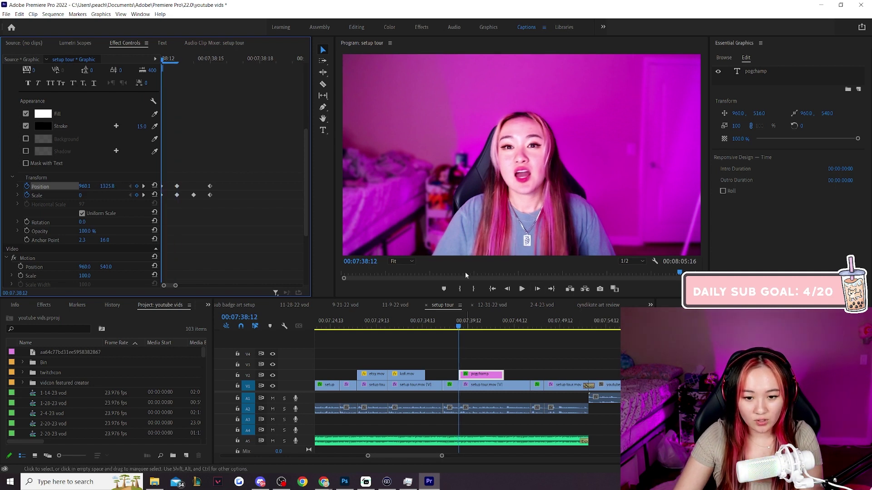
key("Right")
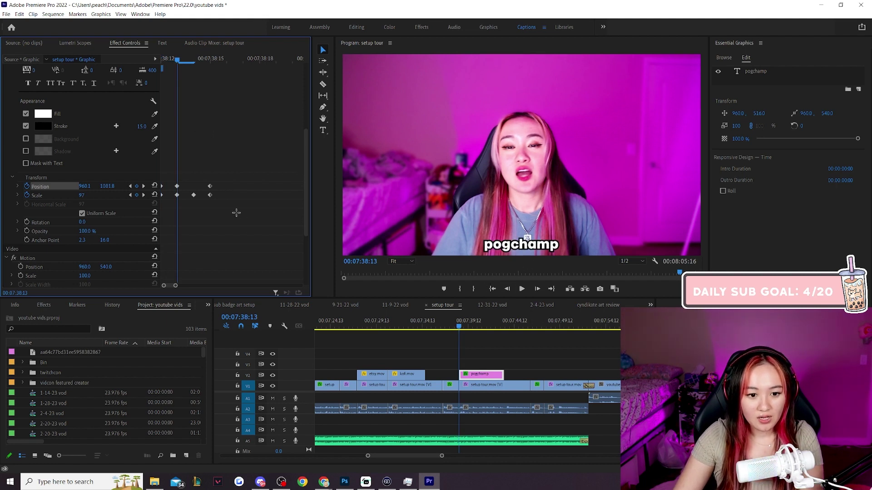
left_click_drag(236, 213, 196, 190)
Step: Preview the caption's current pop-in timing against the spoken word
key("Right")
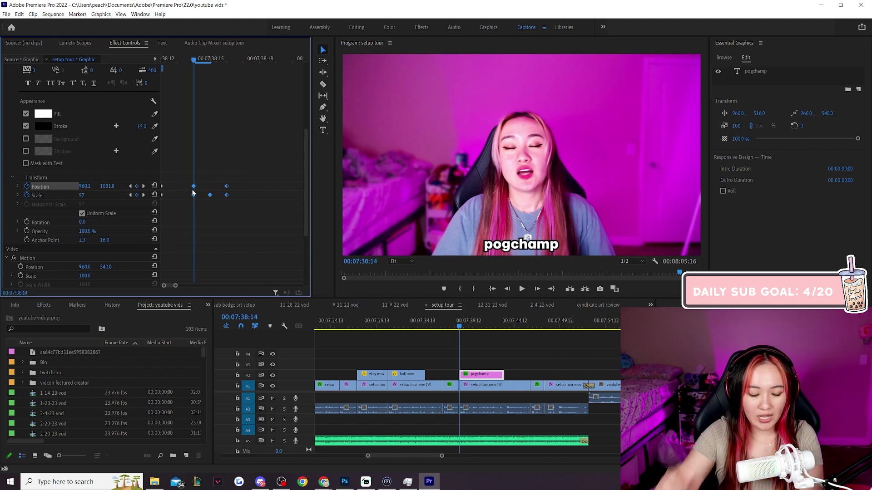
left_click(457, 329)
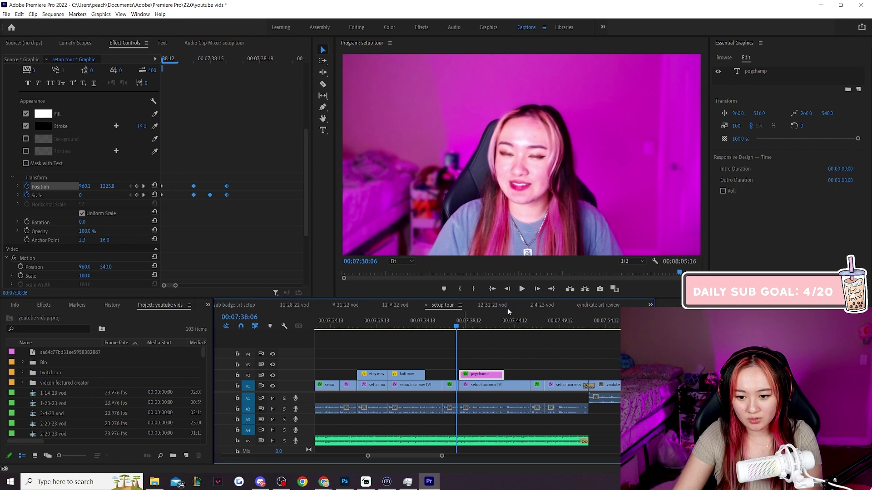
left_click(522, 289)
left_click(458, 326)
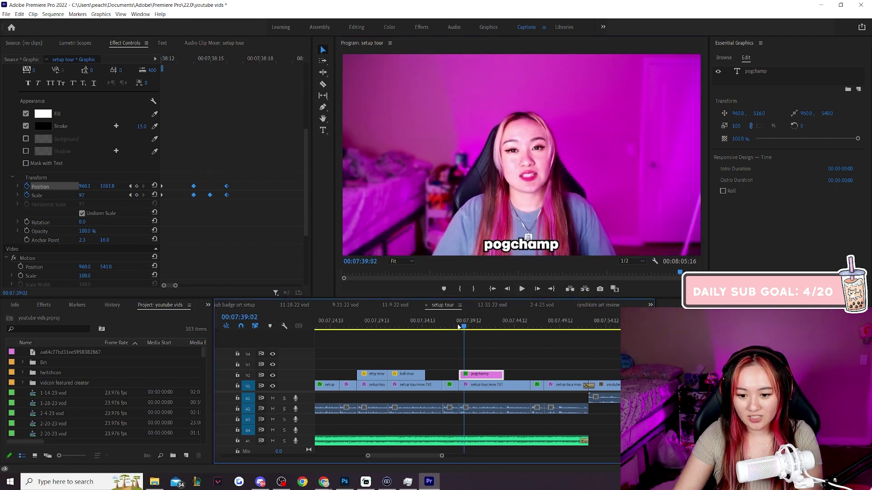
left_click(522, 289)
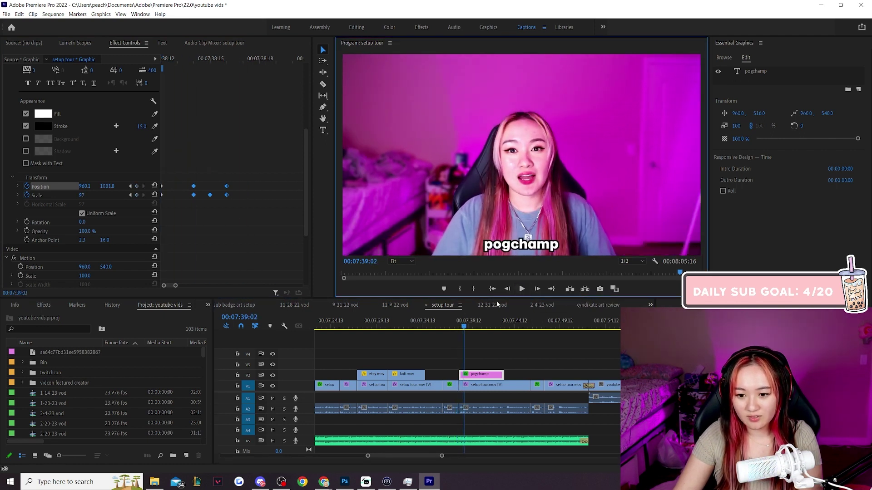
Step: Select all Position and Scale keyframes and drag them later toward 00:07:38:15
left_click_drag(248, 214, 182, 172)
left_click(194, 58)
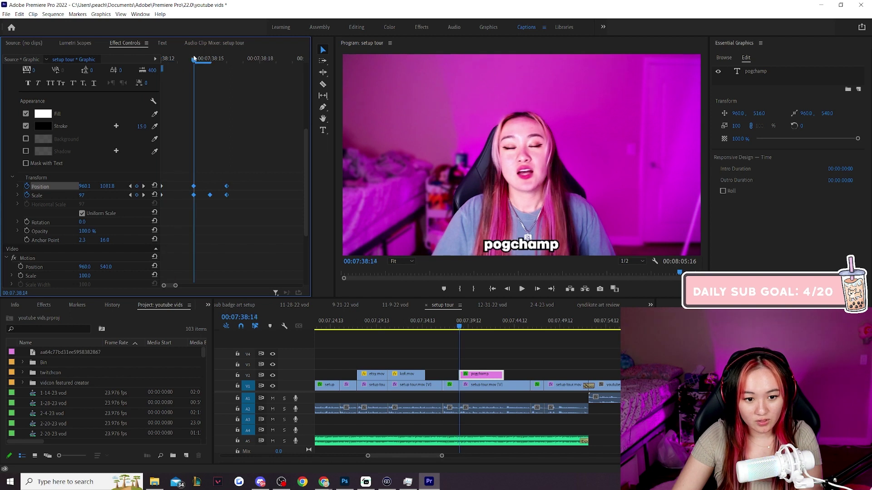
left_click(209, 60)
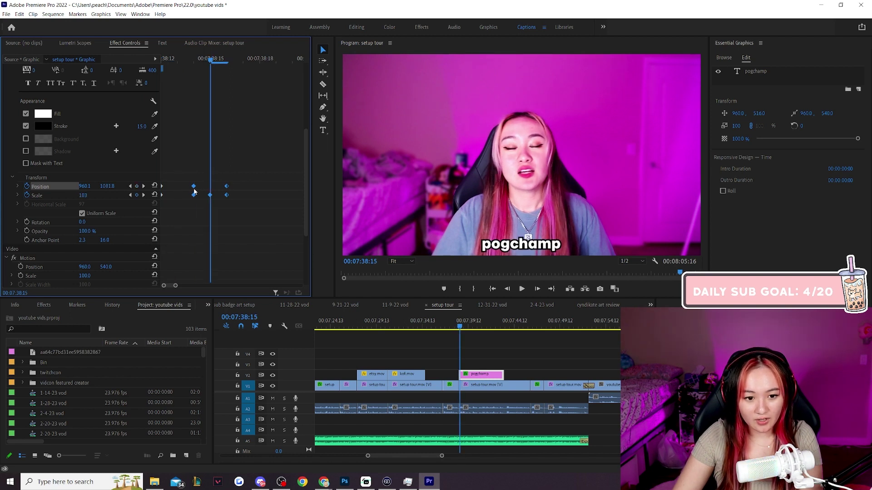
left_click_drag(193, 186, 213, 188)
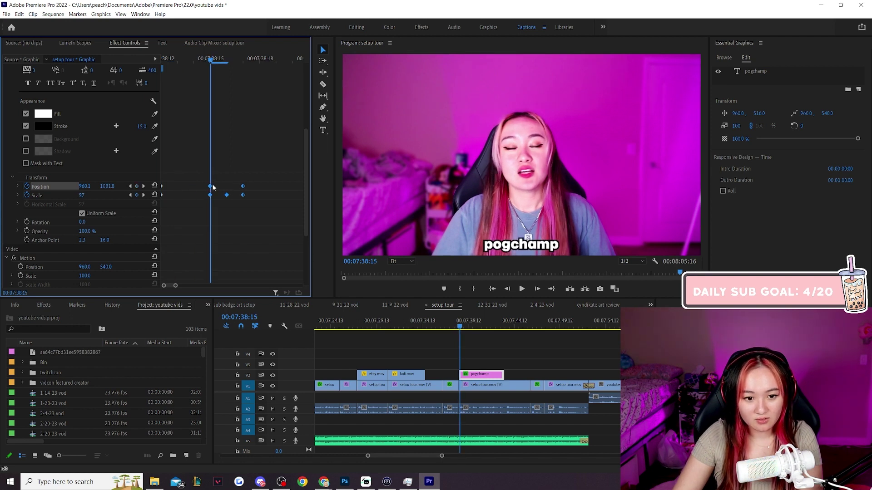
Step: Play back the retimed pogchamp pop-in over the setup tour footage
left_click(456, 323)
left_click(527, 289)
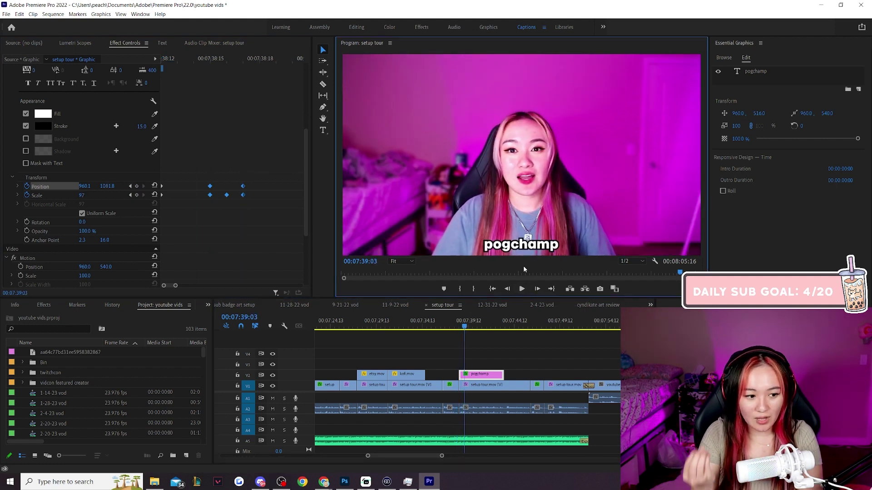
left_click(459, 327)
left_click(458, 327)
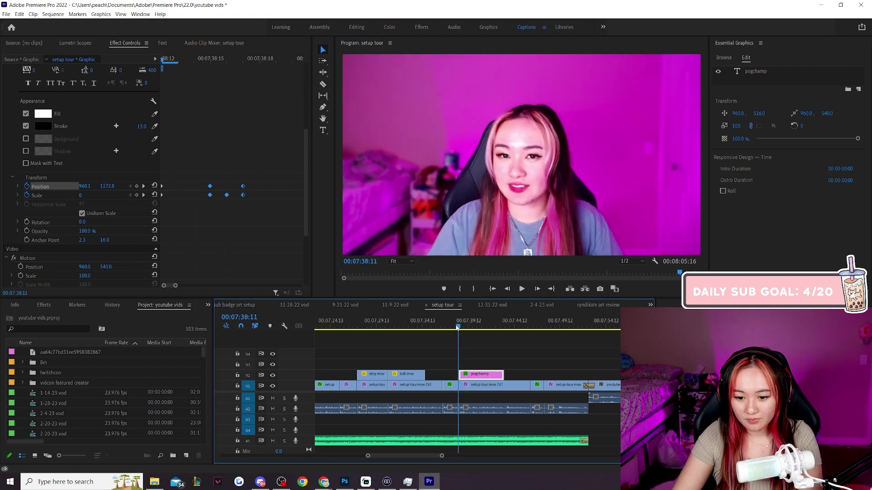
left_click(522, 289)
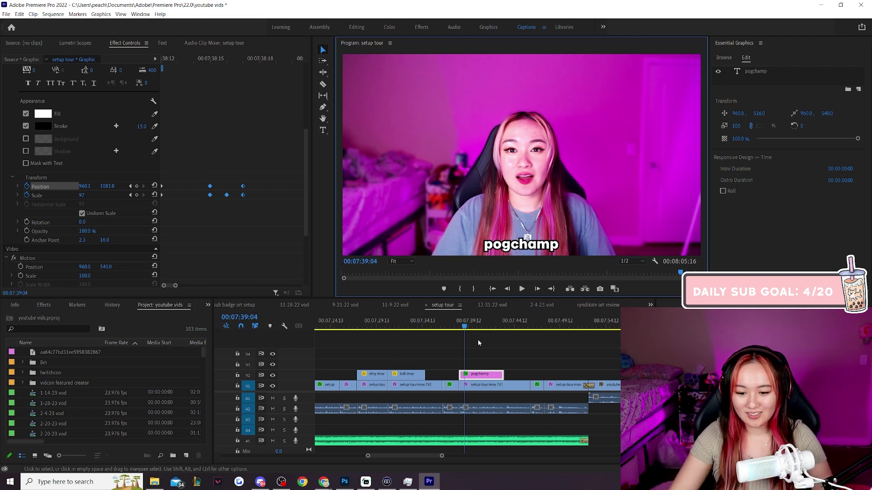
Step: Zoom the timeline out and trim the pogchamp caption to 00:00:01:12, ending at 00:07:39:23
left_click_drag(441, 456, 423, 457)
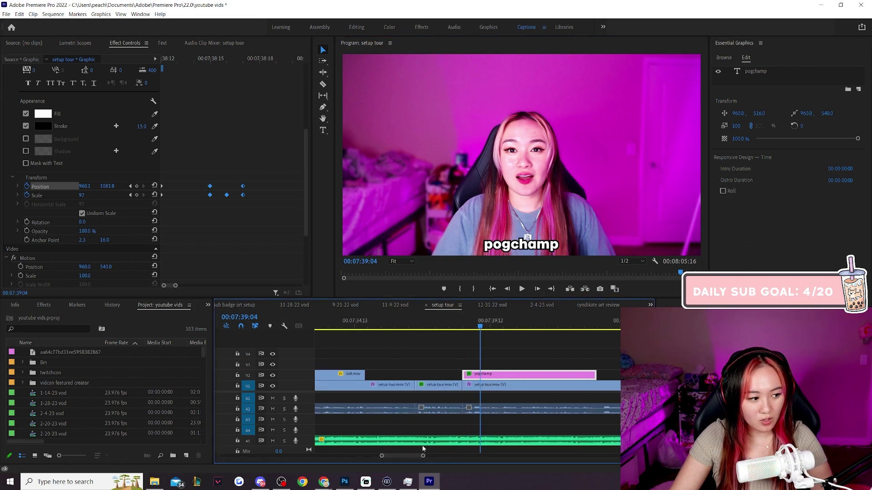
mouse_move(423, 456)
left_mouse_down()
mouse_move(475, 461)
mouse_move(427, 457)
left_mouse_up()
left_click_drag(562, 375, 495, 375)
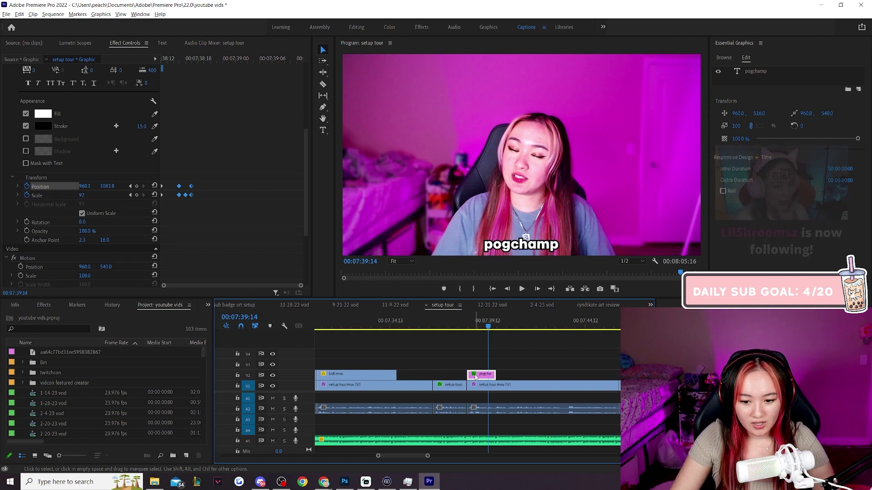
Step: Duplicate the pogchamp caption right after itself and change the copy's text to 'boba is lit'
left_click_drag(477, 375, 503, 376)
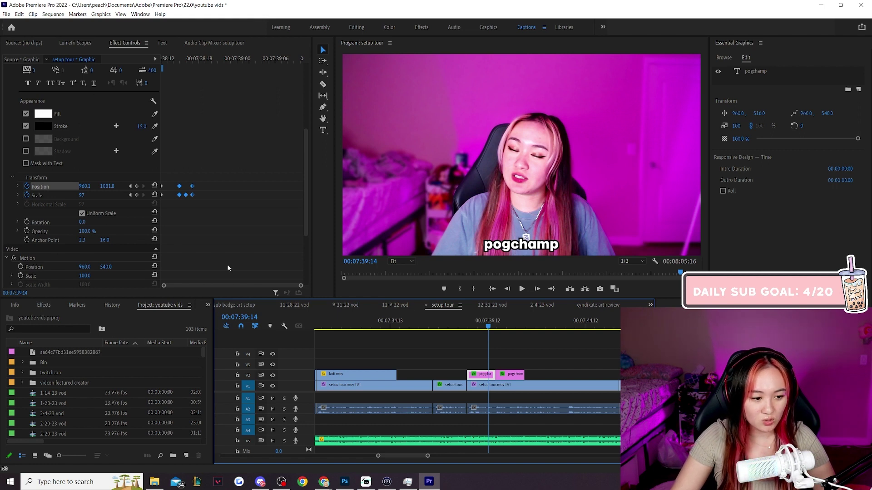
key("space")
key("space")
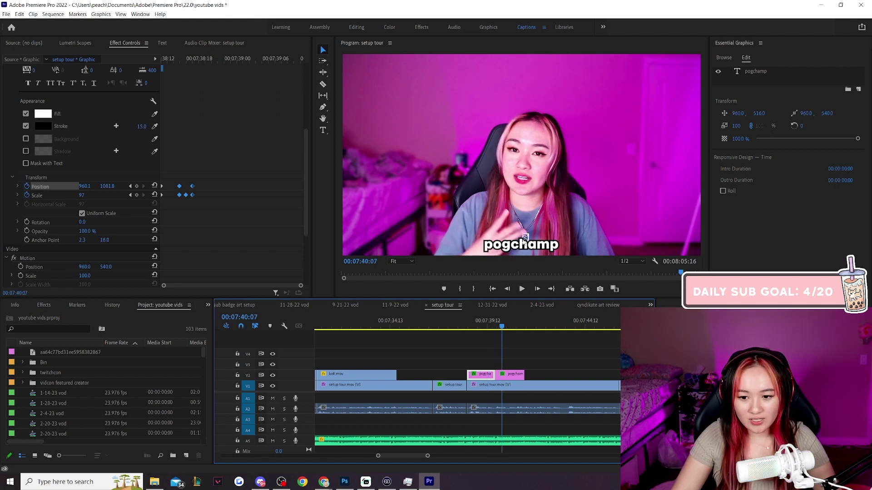
double_click(525, 238)
type("boba is l")
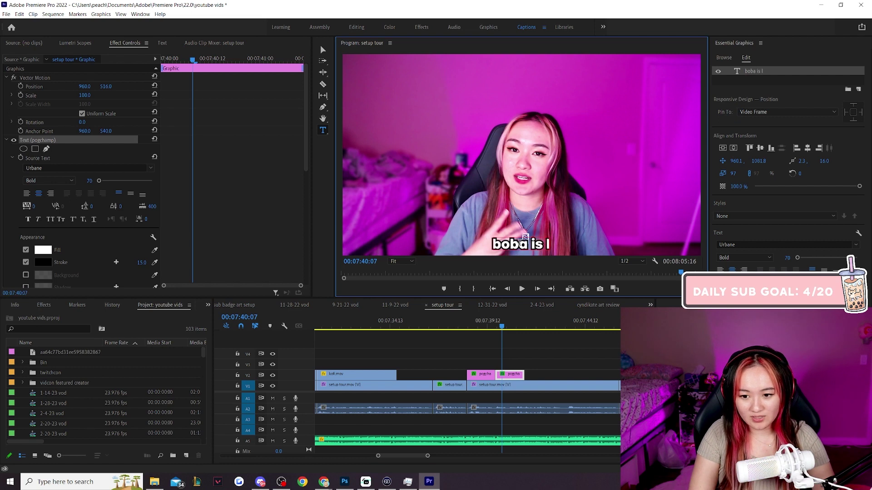
type("it")
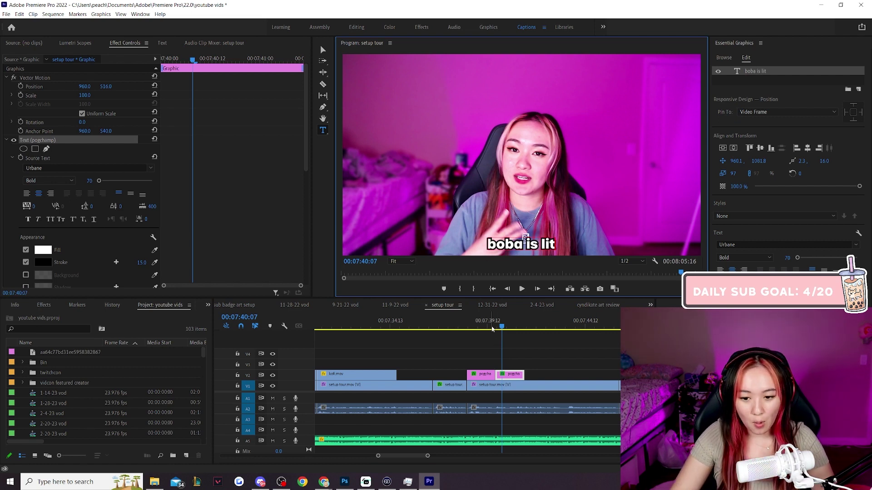
Step: Play back from just before the captions to check the pogchamp and boba is lit captions
left_click(462, 327)
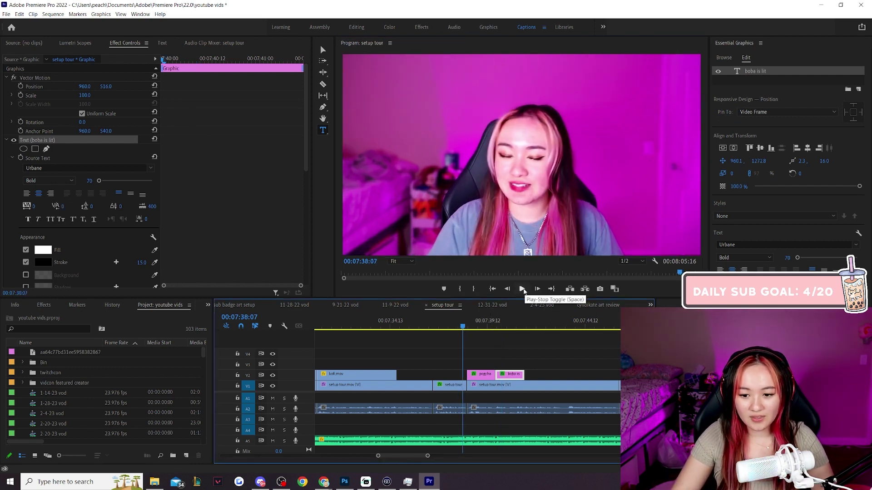
left_click(523, 289)
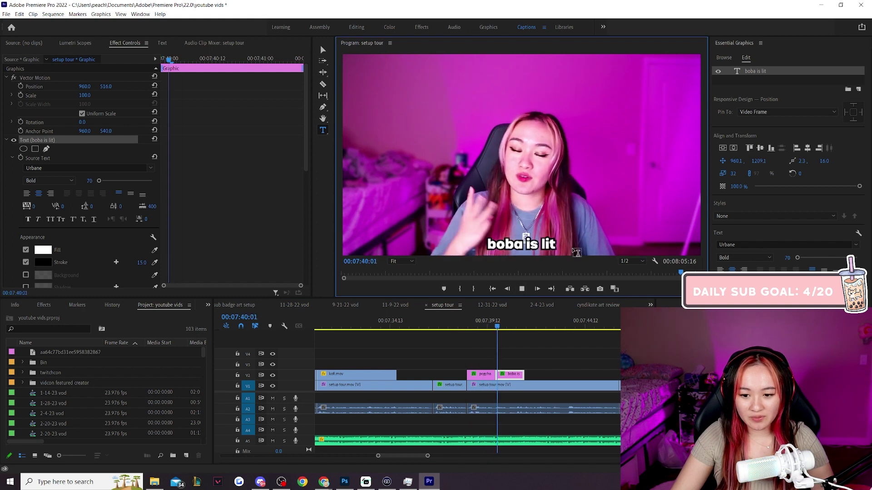
key("space")
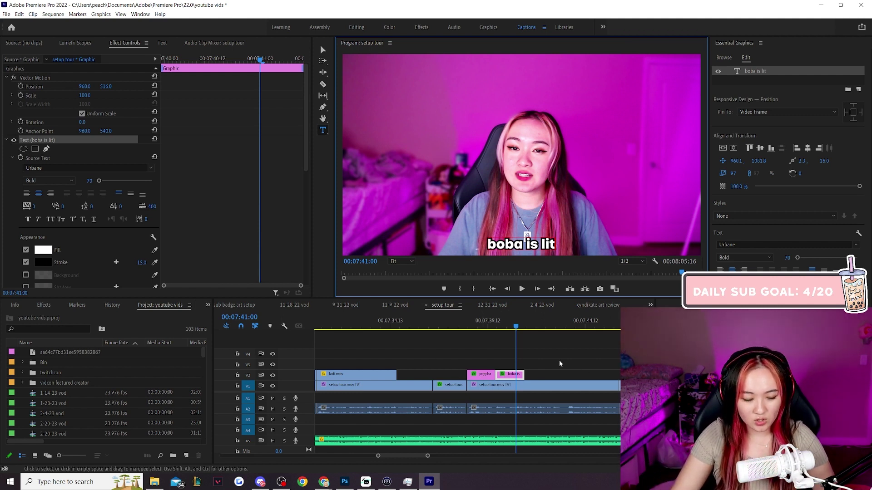
Step: Duplicate the 'boba is lit' caption after itself and retype it as 'pls remember to edit 4 yt'
left_click_drag(508, 375, 540, 378)
key("space")
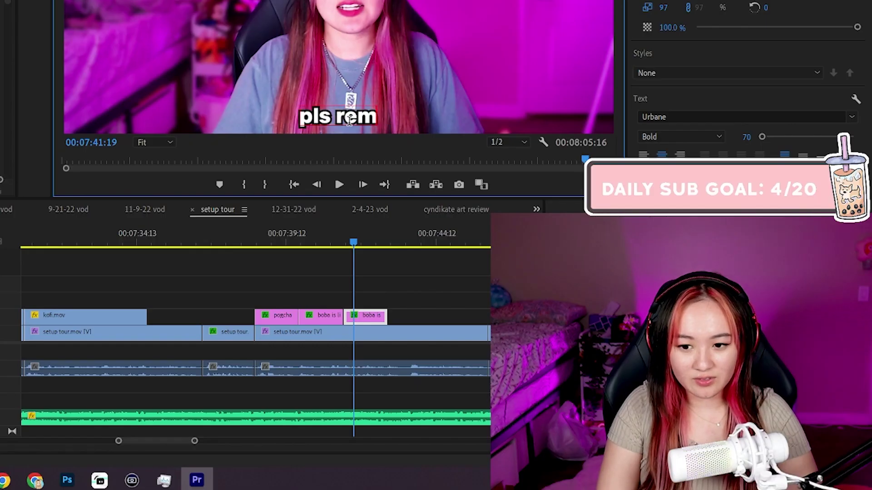
type("ember")
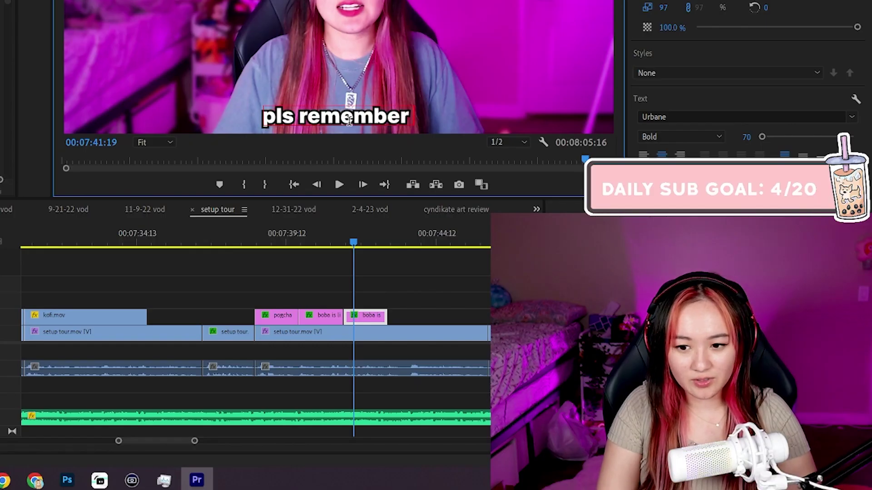
type(" to edit 4 yt")
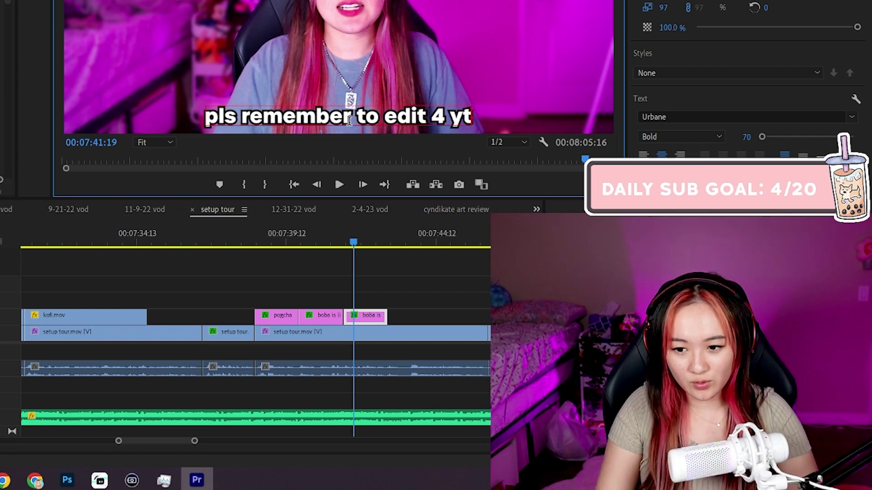
Step: Play back the new caption, return to the pogchamp caption position, and switch back to clip selection
left_click(336, 228)
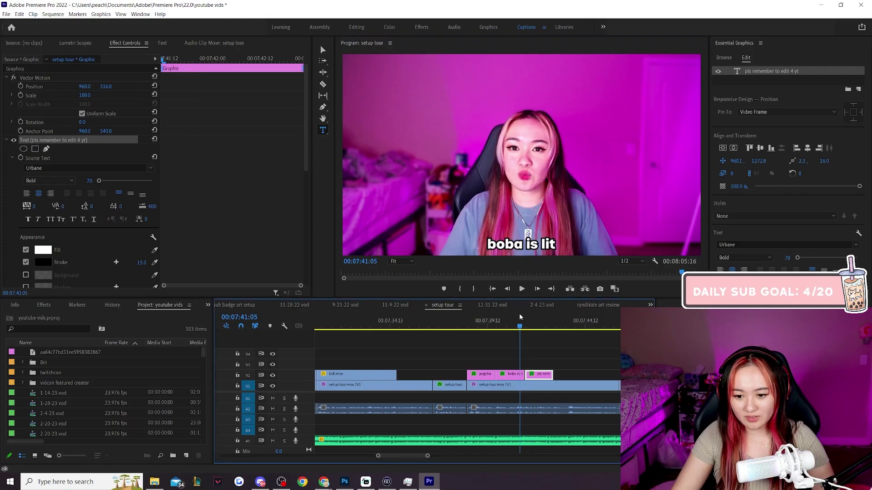
left_click(522, 289)
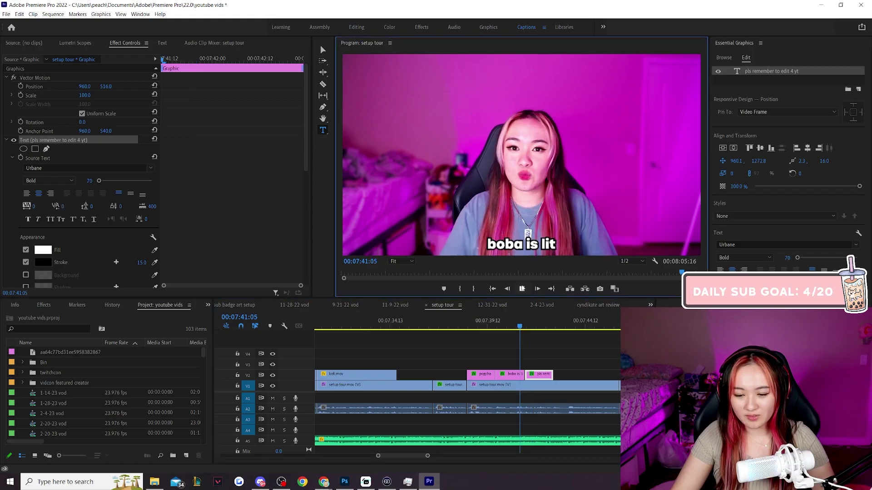
left_click(522, 290)
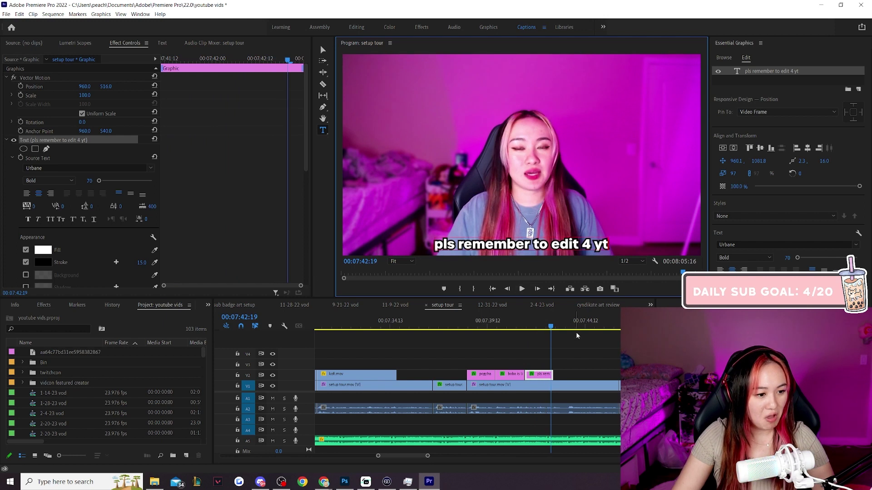
left_click_drag(464, 325, 483, 324)
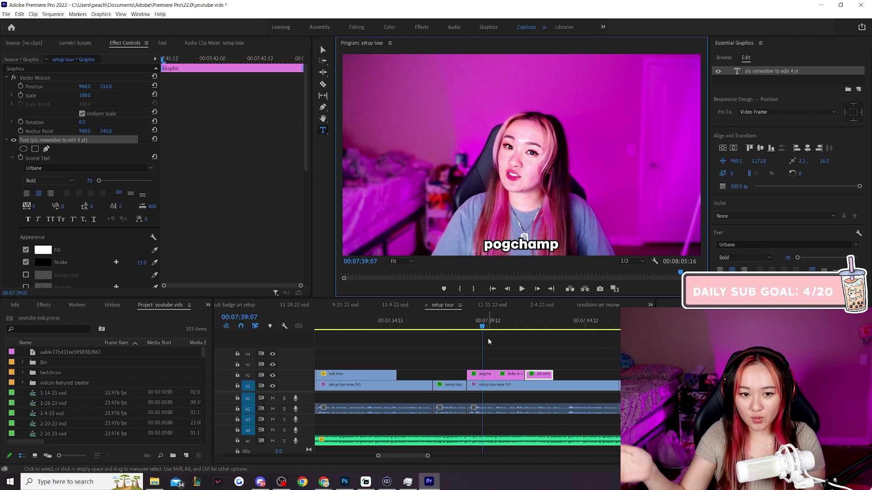
left_click(323, 49)
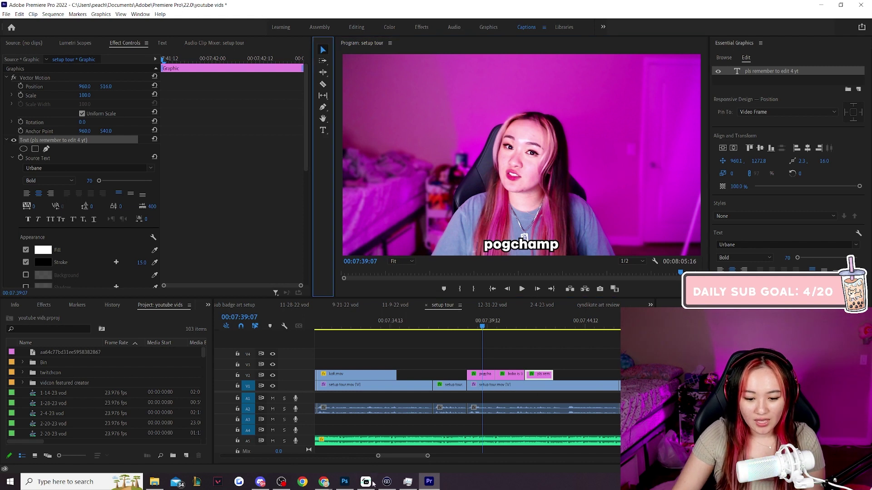
Step: Make a vertical 'autocaption dmeo' sequence from setup tour.mov and bring up the Text captions panel
left_click_drag(428, 456, 516, 456)
key("equal")
key("equal")
left_click(519, 391)
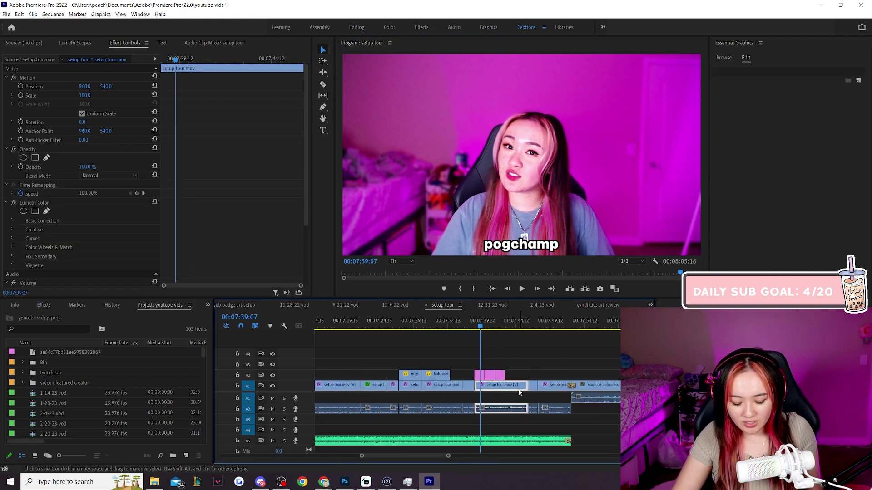
right_click(154, 323)
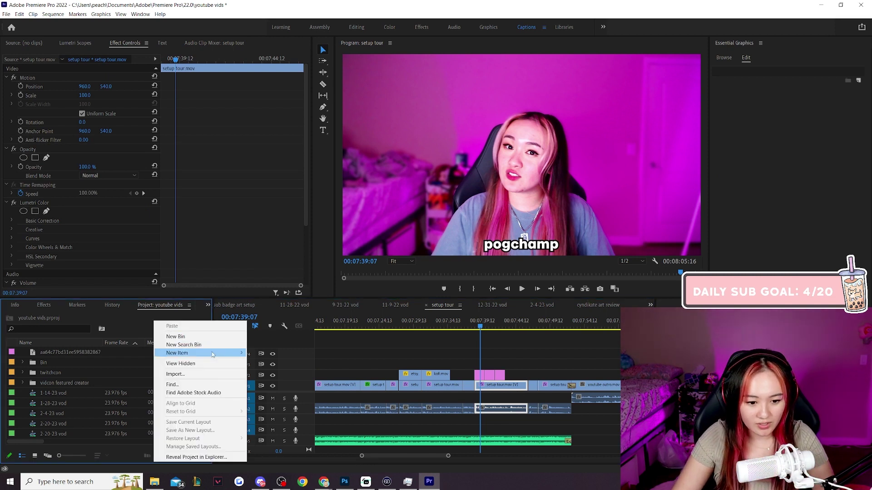
mouse_move(213, 353)
left_click(302, 353)
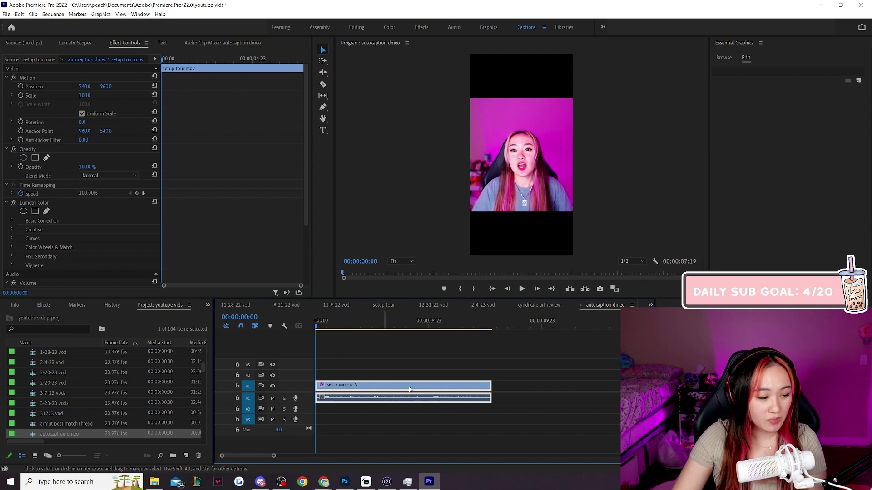
left_click(394, 369)
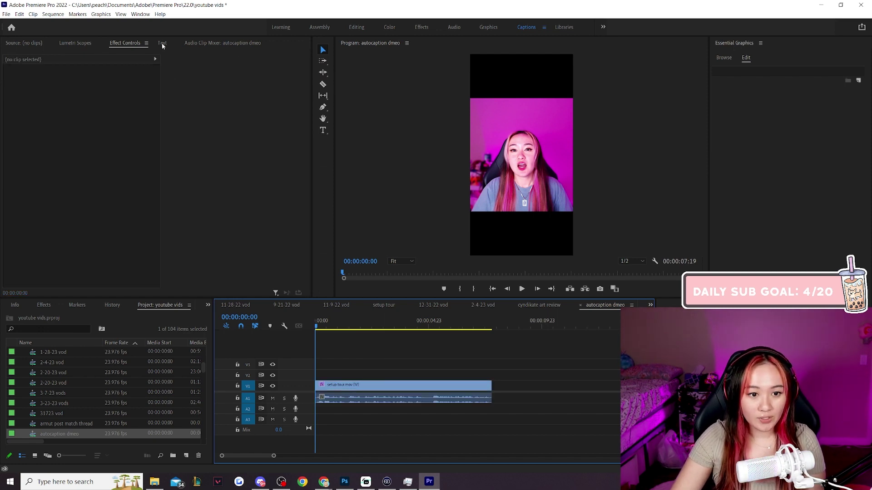
left_click(162, 43)
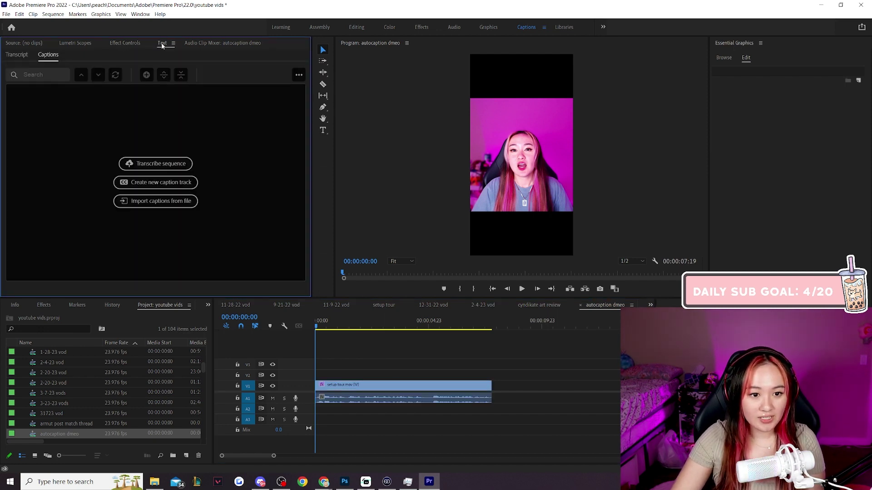
Step: Look at the Create Transcript audio track options, then cancel the dialog
left_click(159, 162)
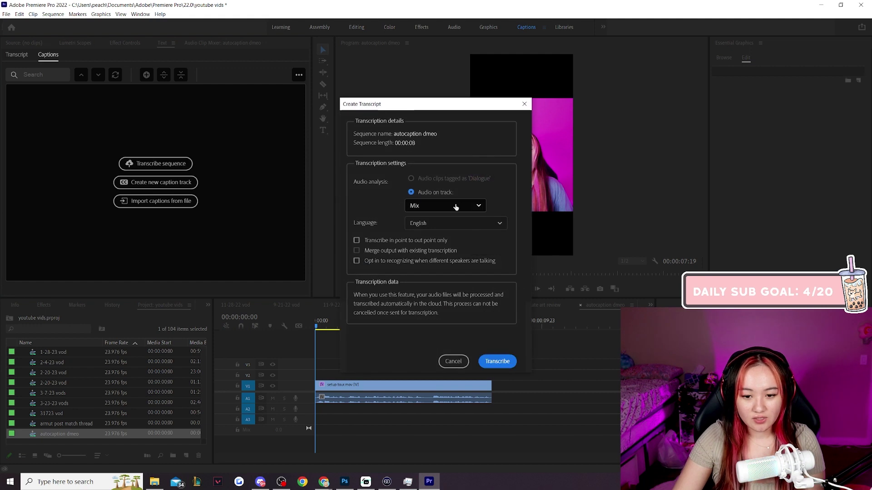
left_click(455, 206)
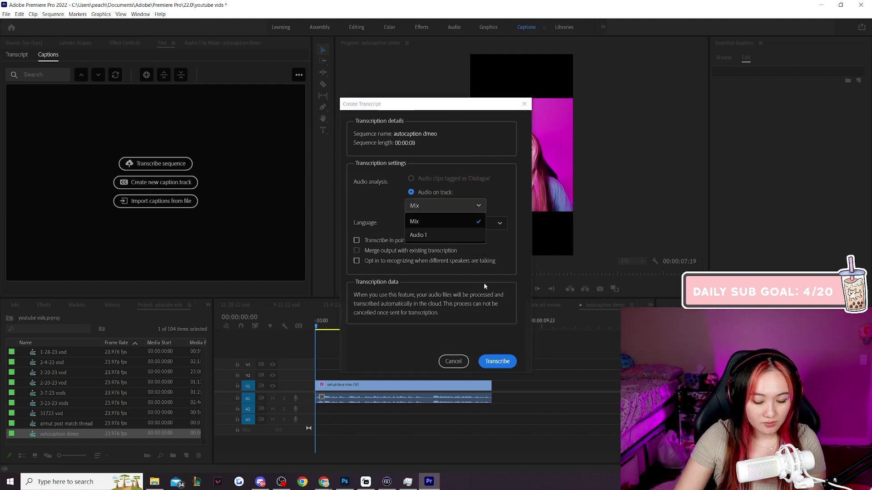
left_click(453, 362)
left_click(456, 363)
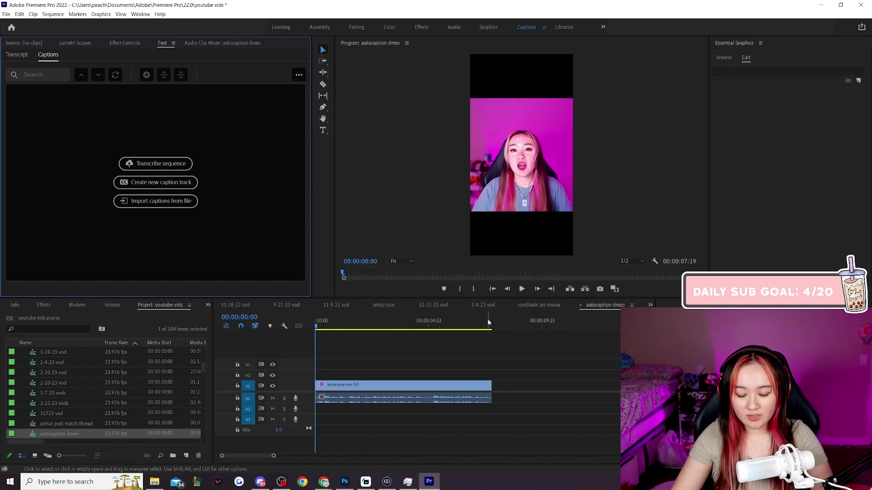
Step: Split the clip at the playhead, move the second half's audio to A2, and return to 00:00:01:22
left_click(391, 323)
key("ctrl+k")
left_click_drag(406, 398, 412, 416)
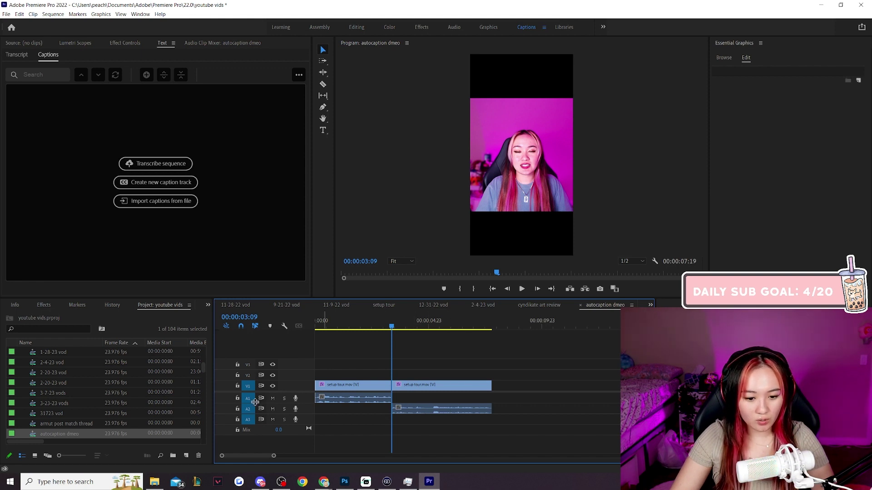
left_click(359, 325)
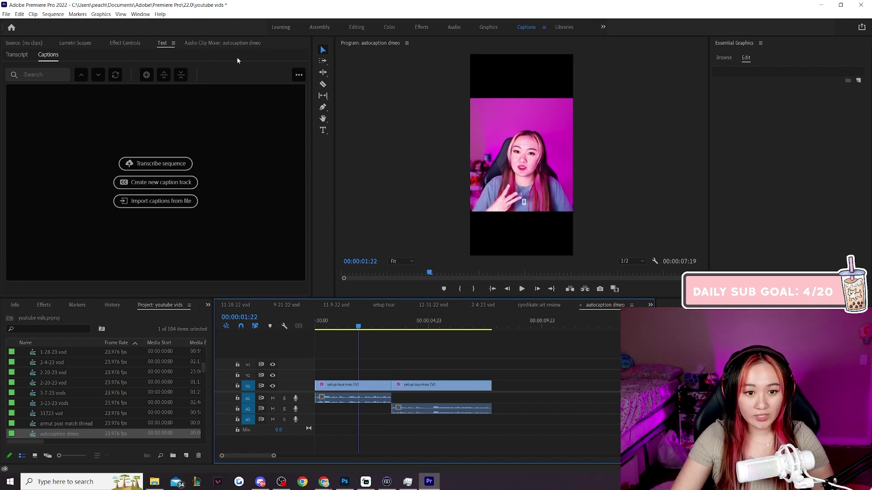
Step: Start an English transcription of the sequence using the Mix audio track
left_click(162, 163)
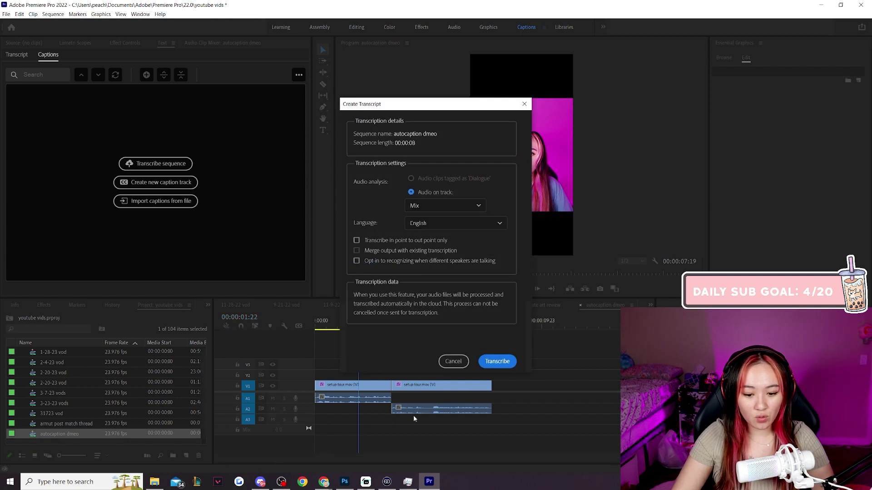
left_click(442, 206)
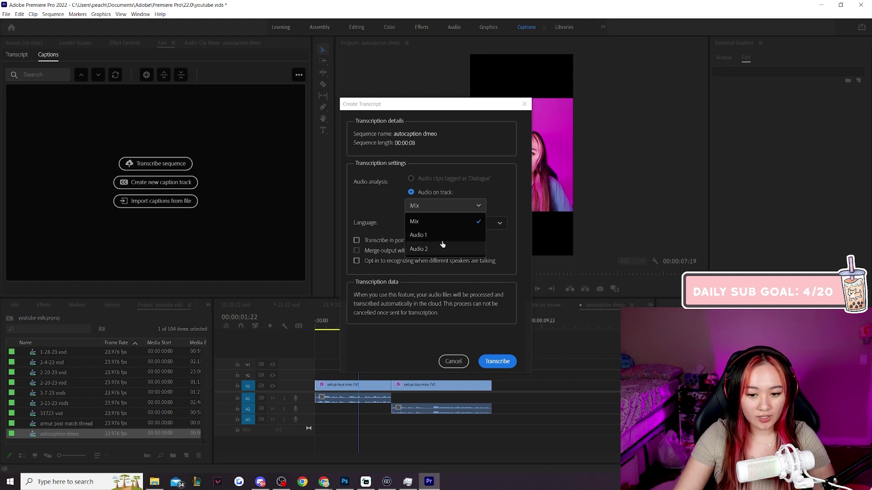
left_click(434, 222)
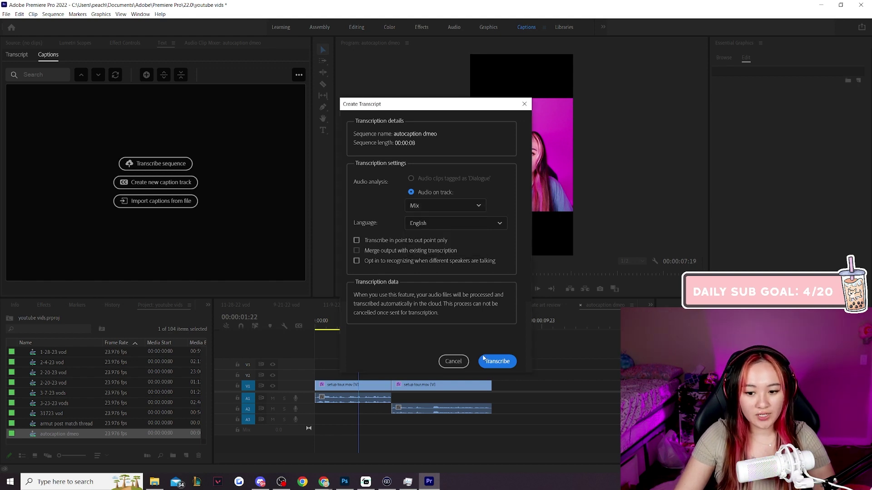
left_click(484, 361)
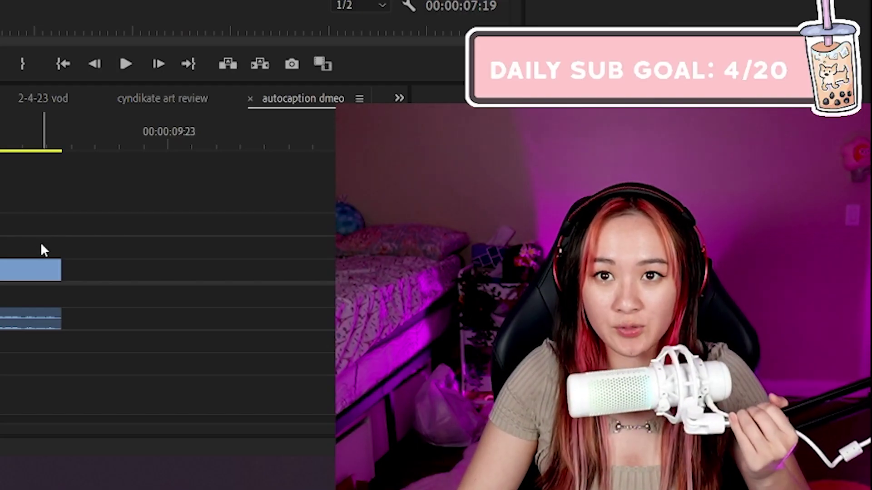
Step: Scrub the playhead to check the finished transcript passage timed 00:00:00:01–00:00:07:10
left_click(82, 267)
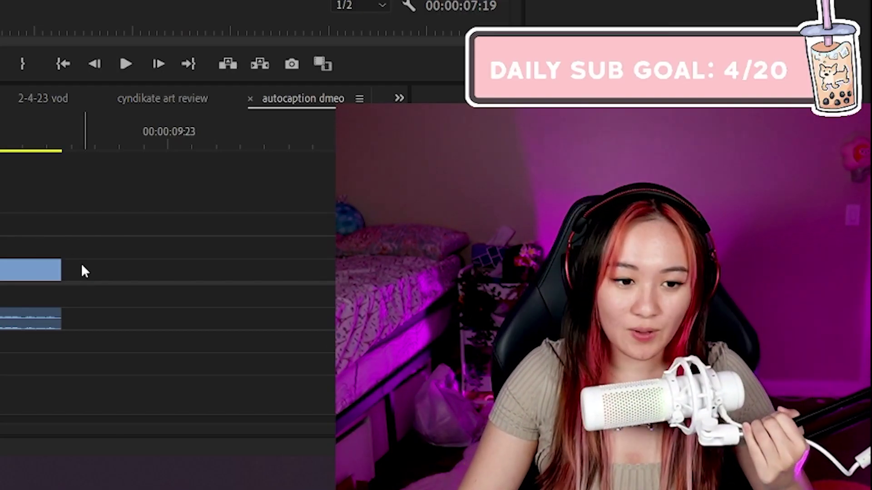
left_click_drag(82, 267, 28, 262)
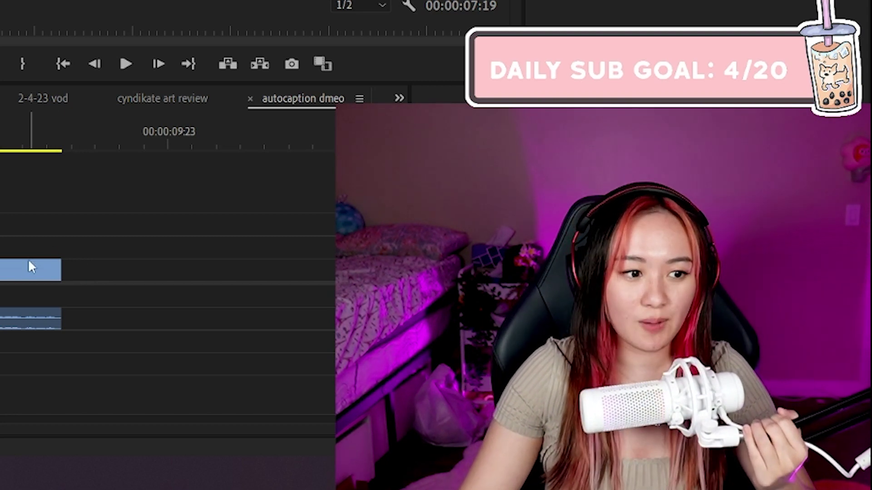
left_click(63, 237)
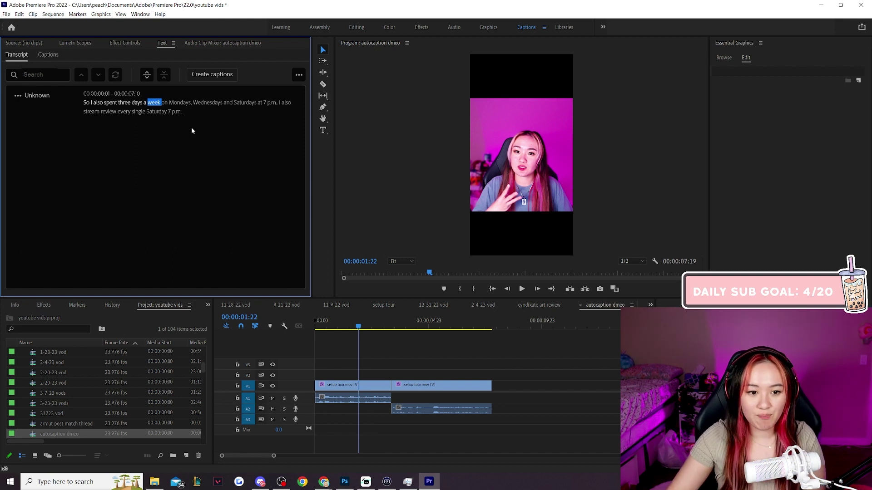
Step: Create single-line captions with 1.2 s minimum duration, about 20 characters maximum, and style None
left_click(213, 75)
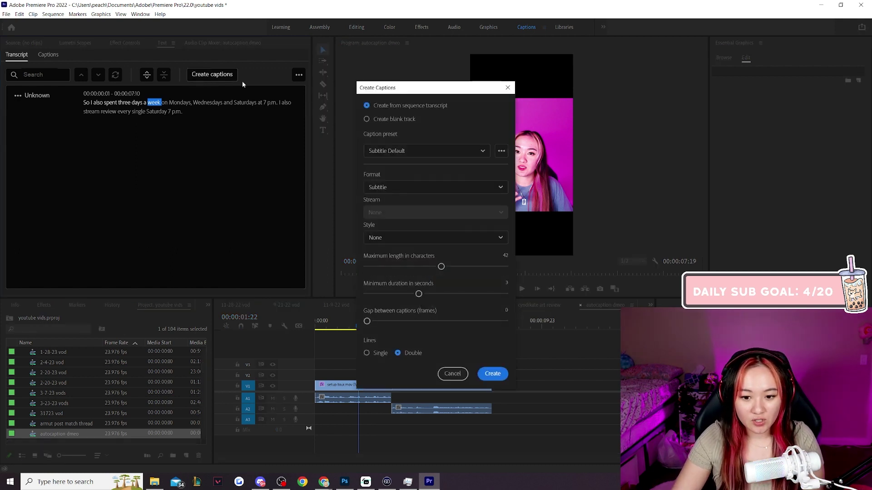
left_click(366, 353)
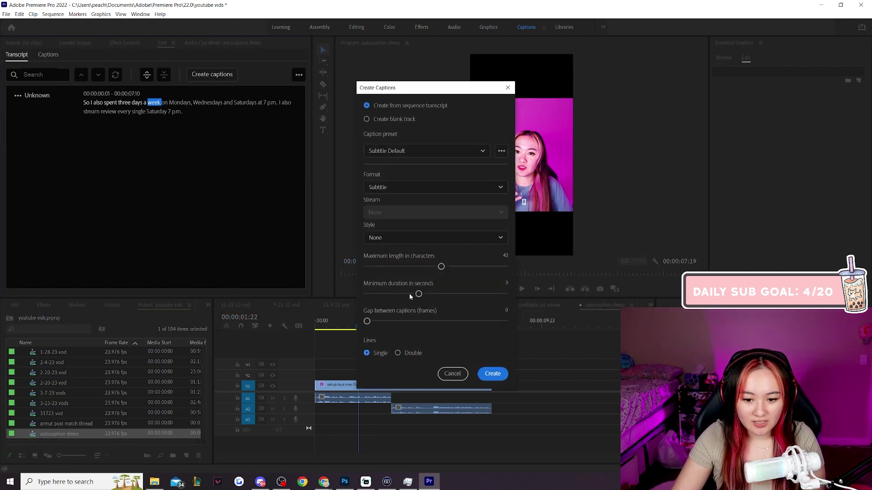
left_click_drag(418, 294, 367, 294)
left_click_drag(439, 267, 393, 259)
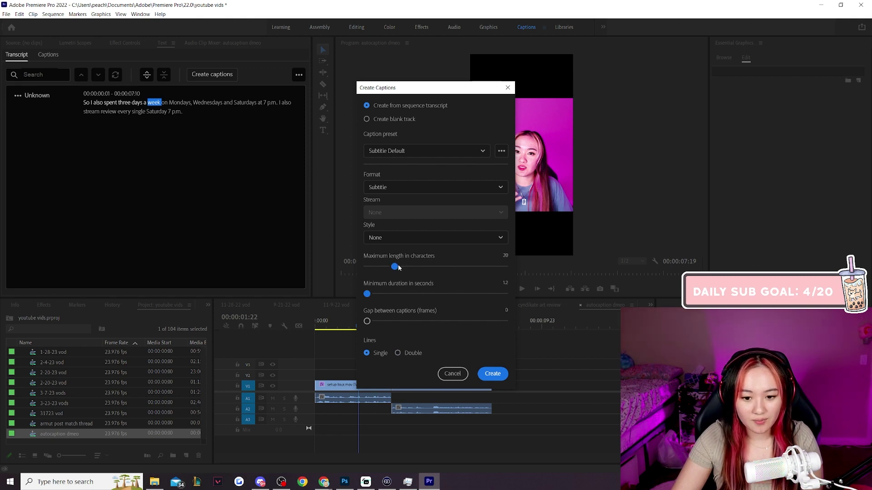
left_click(408, 238)
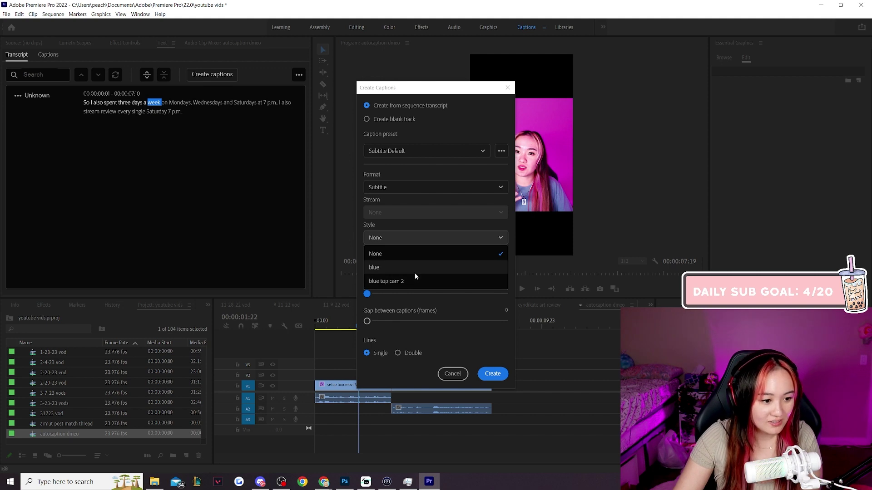
left_click(411, 253)
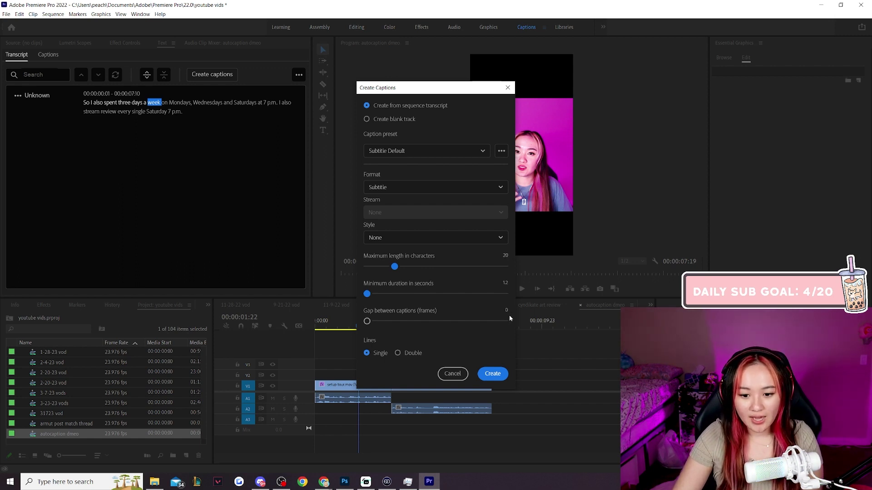
left_click(492, 374)
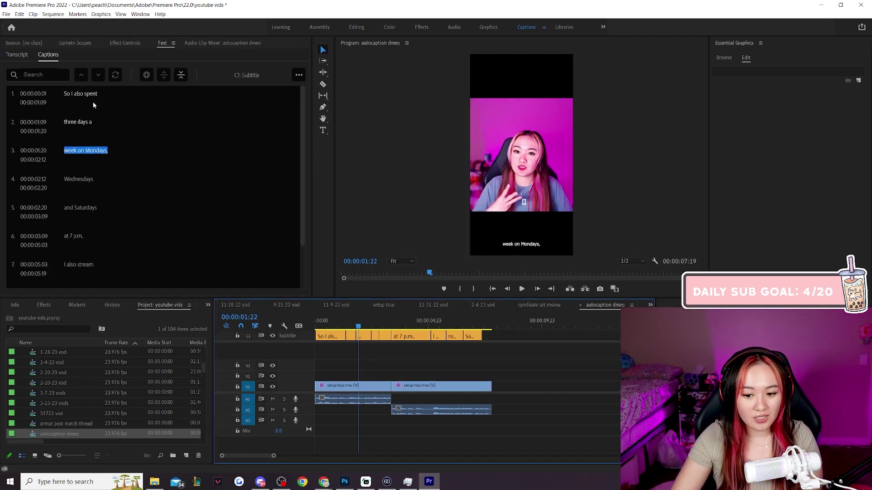
Step: Select the first caption and set its font to Urbane Bold at size 70
left_click_drag(358, 326, 317, 327)
left_click(318, 337)
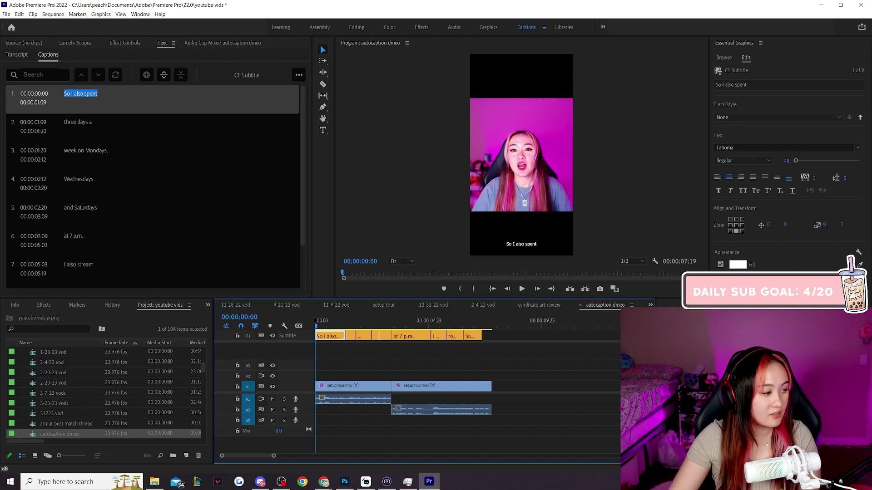
left_click(785, 148)
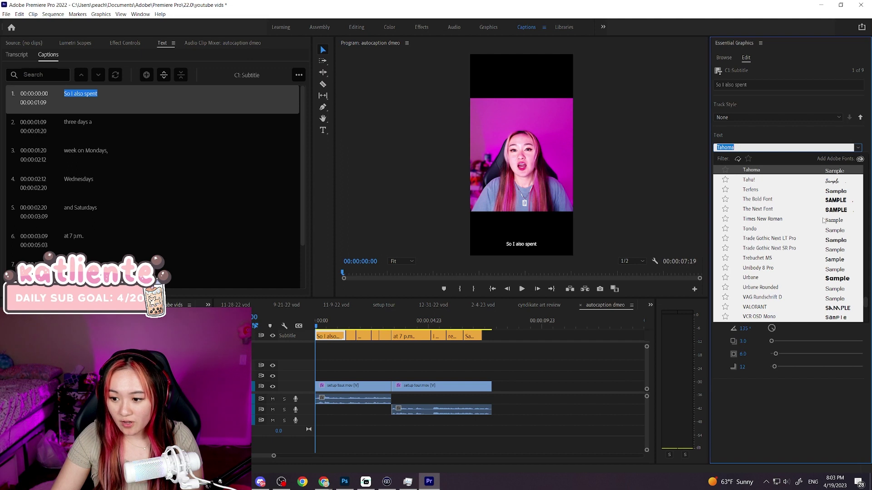
left_click(779, 279)
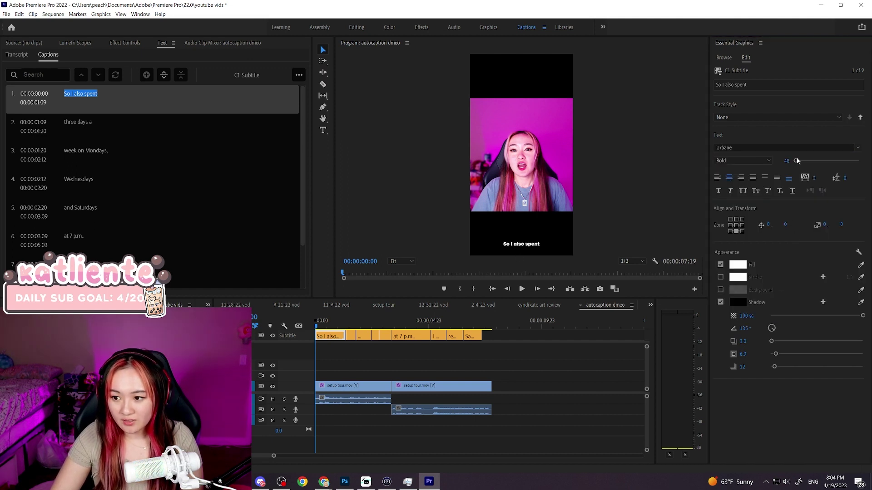
left_click_drag(796, 162, 797, 163)
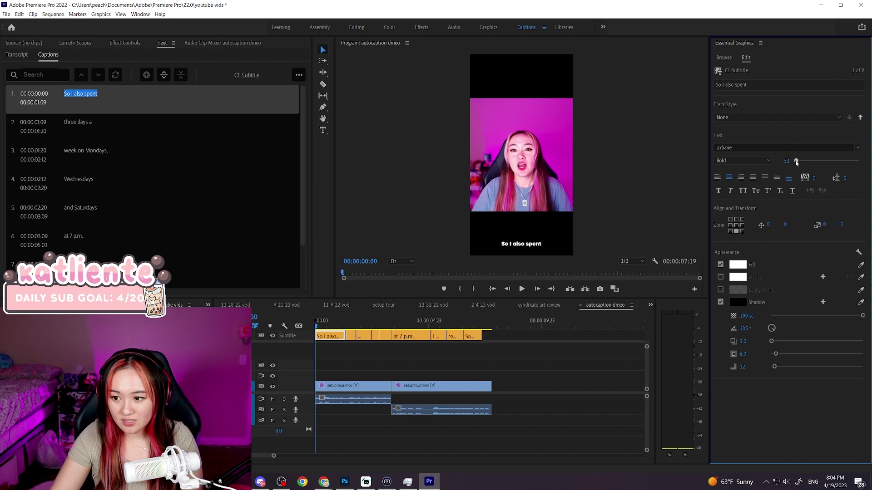
left_click(784, 160)
type("70")
key("Return")
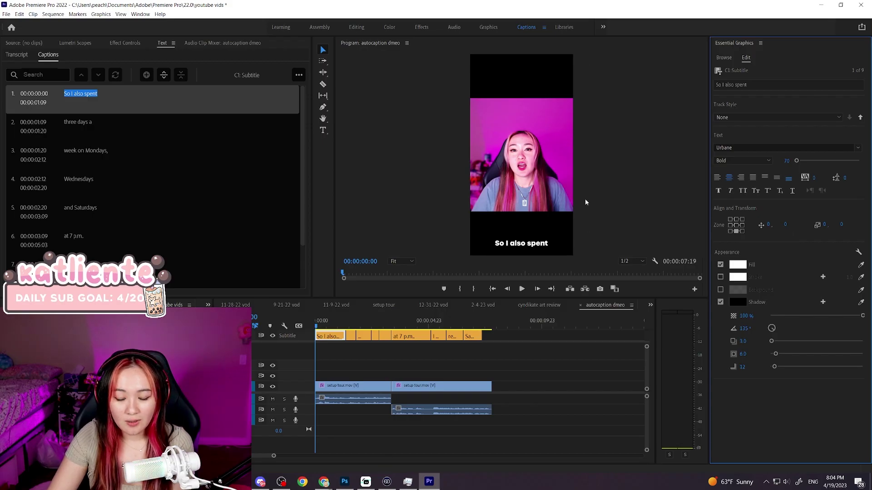
Step: Anchor the captions in the centre zone and set their vertical position to about 476
left_click(738, 220)
left_click(731, 220)
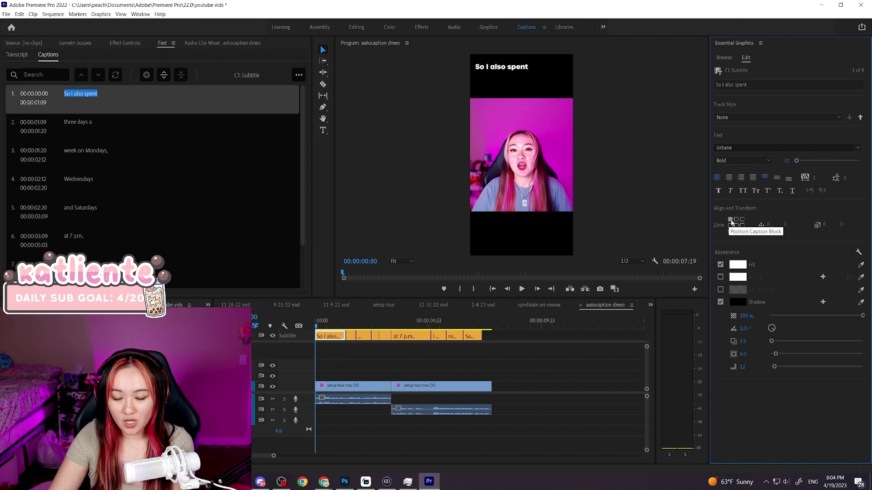
left_click(743, 220)
left_click(742, 226)
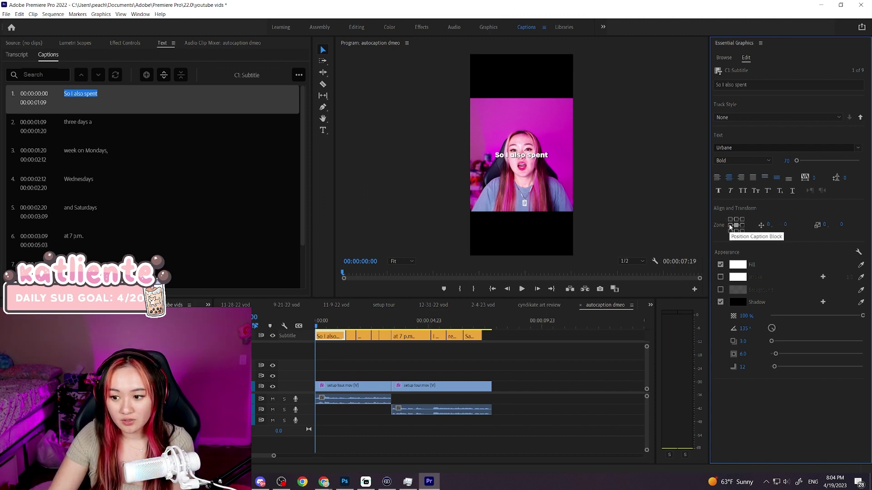
left_click(731, 225)
left_click(743, 226)
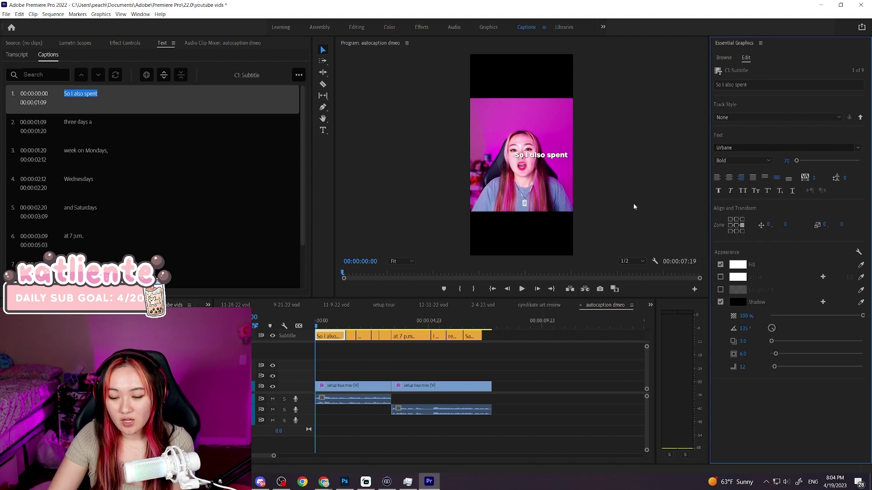
left_click_drag(784, 227, 851, 243)
left_click_drag(789, 230, 456, 222)
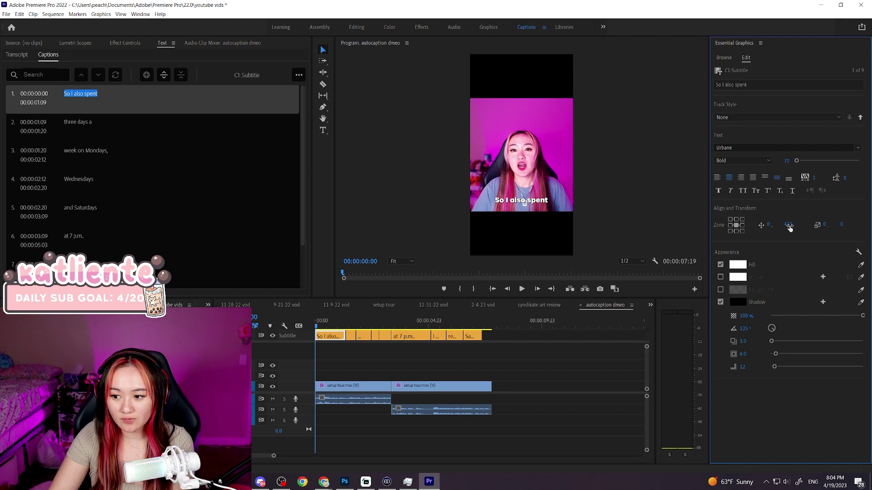
left_click_drag(789, 228, 813, 227)
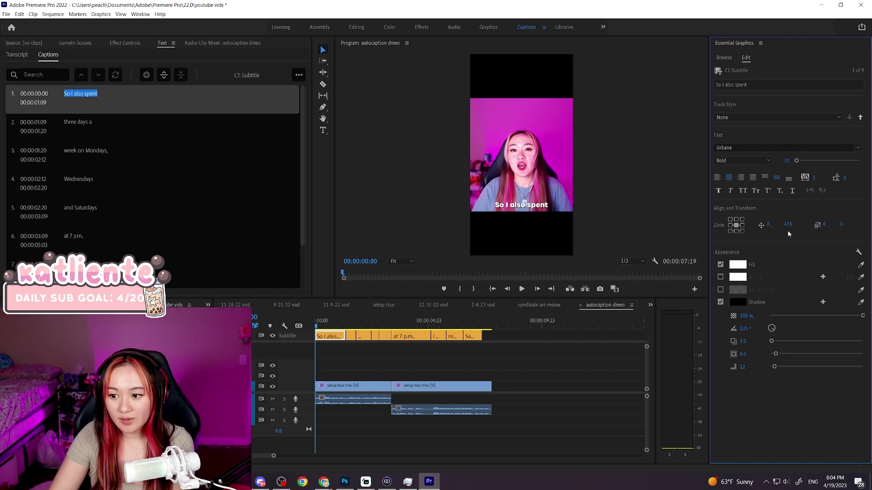
Step: Turn on a black stroke with width 10 around the caption text
left_click(720, 277)
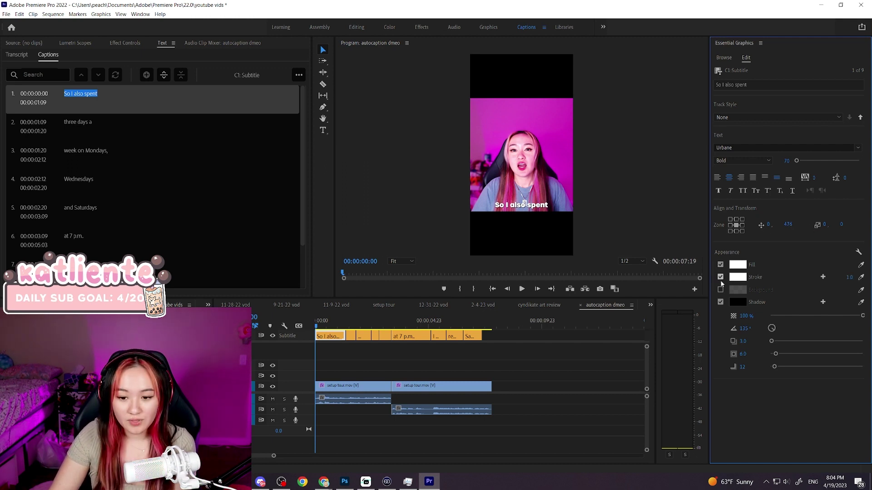
left_click(738, 277)
left_click(292, 196)
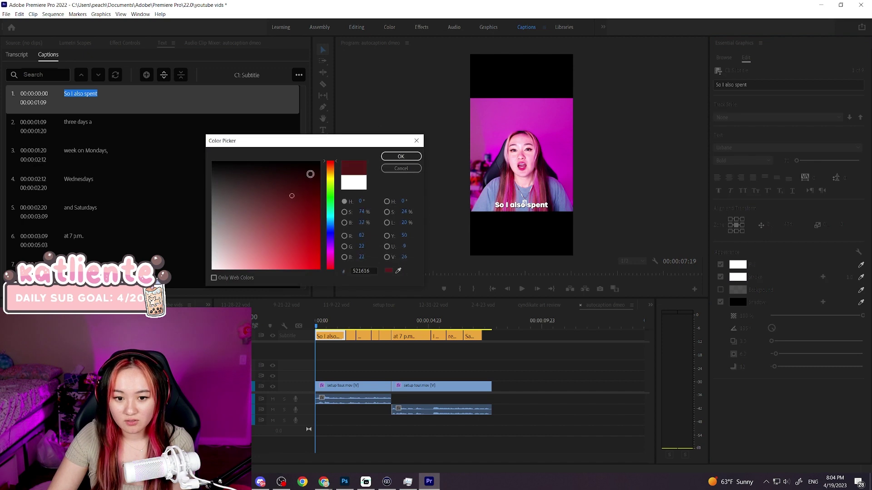
left_click(401, 156)
left_click(840, 277)
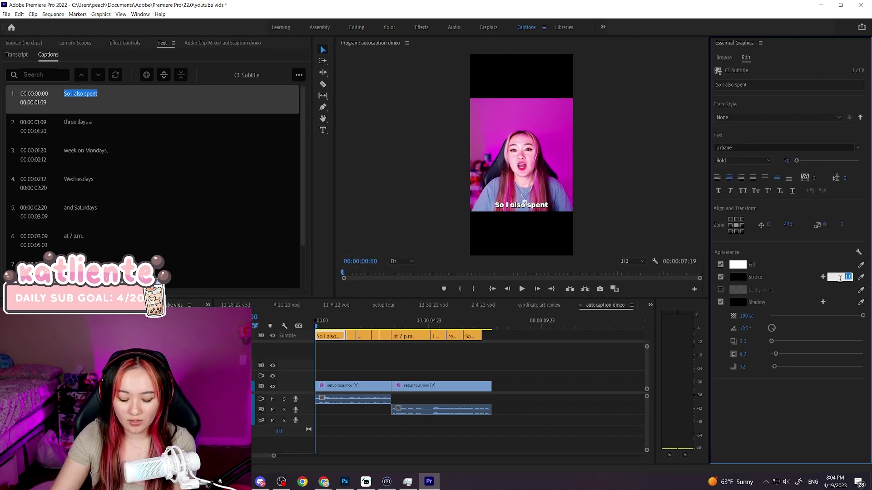
type("10")
key("Return")
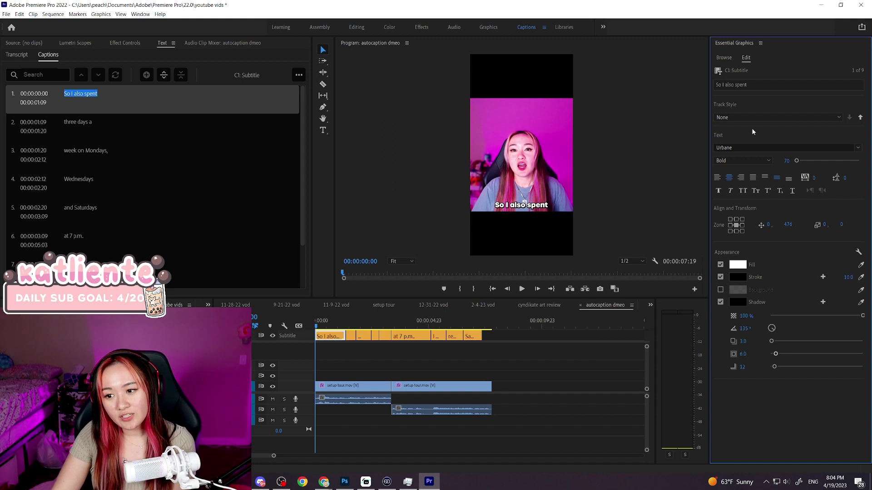
Step: Save the current caption look as a track style named 'urbane', then preview the first captions
left_click(835, 116)
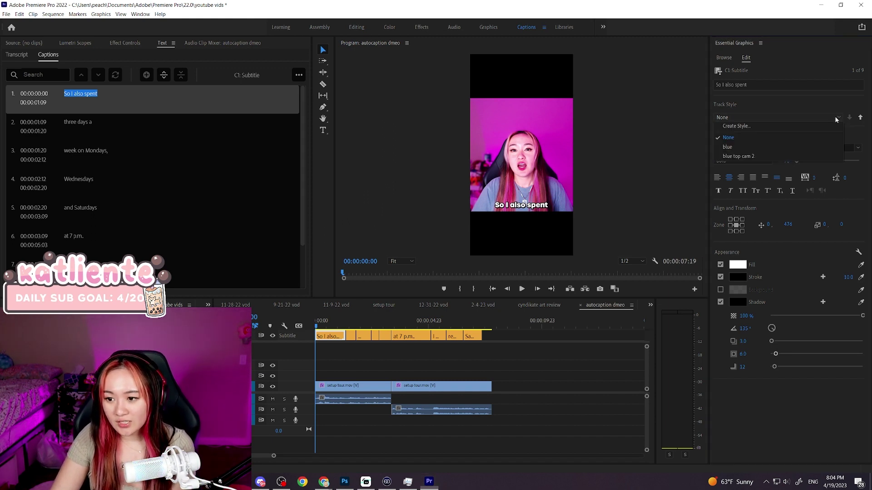
left_click(741, 127)
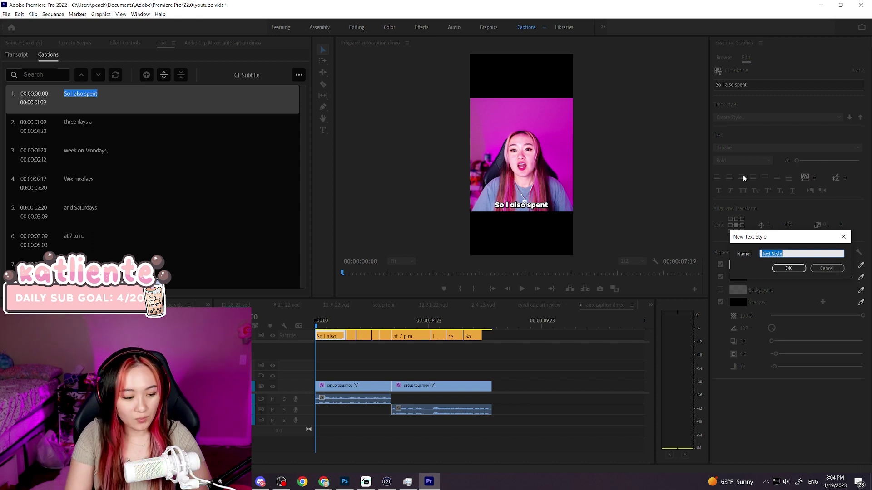
type("urbane")
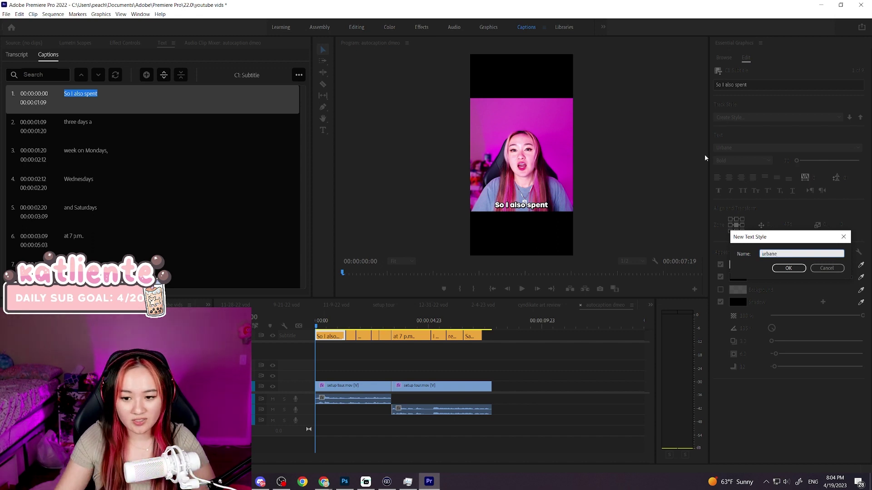
left_click(788, 268)
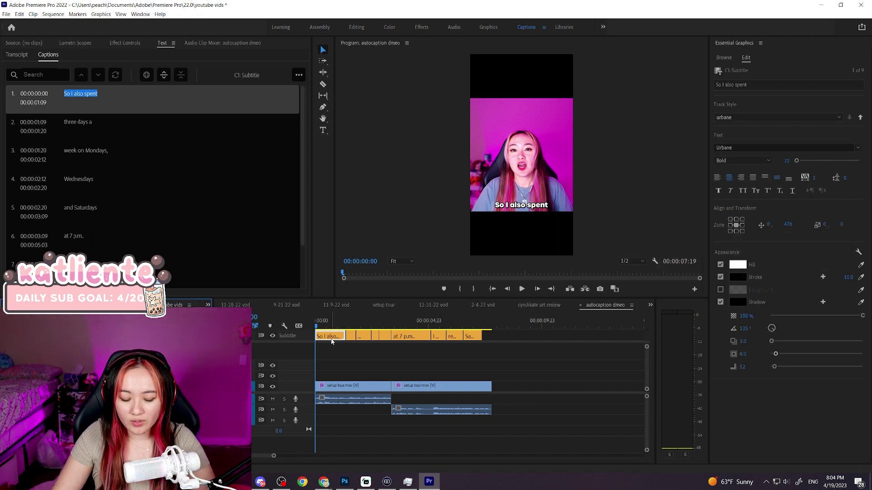
left_click_drag(334, 320, 445, 326)
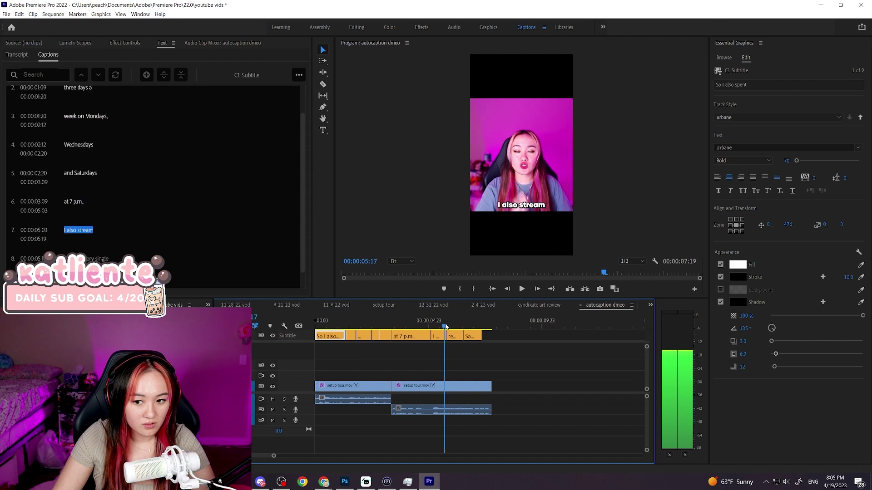
left_click(330, 322)
left_click_drag(421, 353, 320, 337)
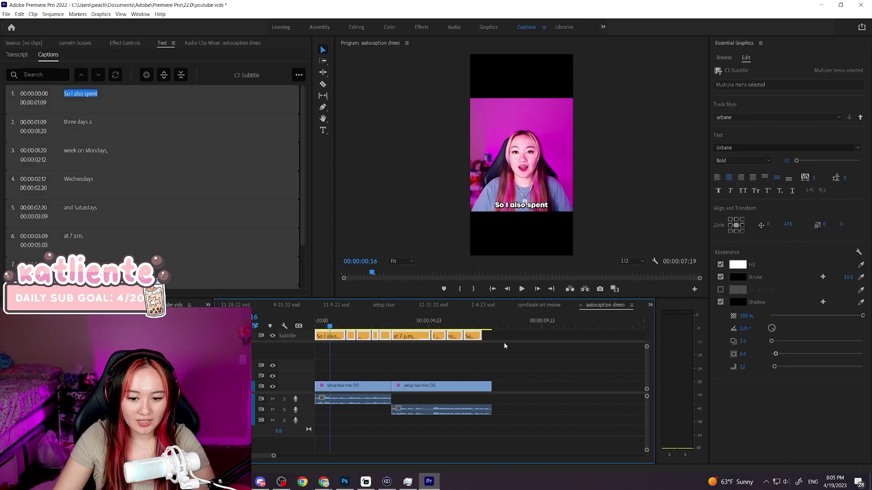
left_click(761, 116)
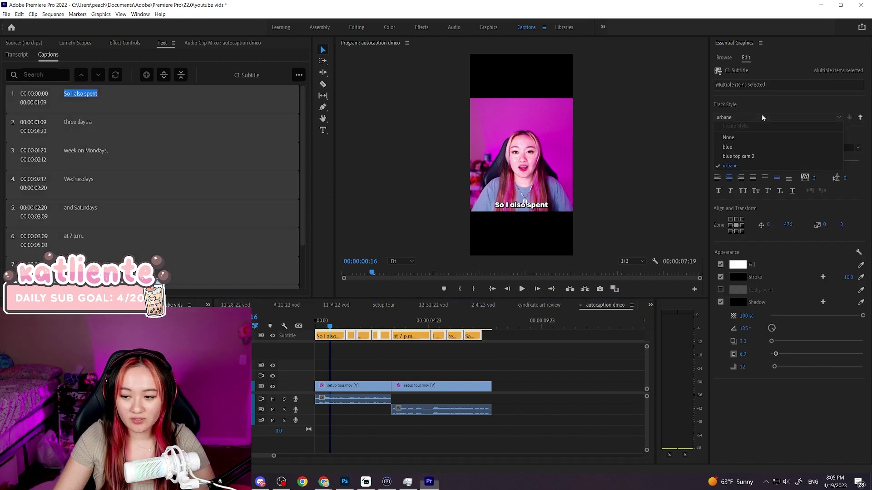
left_click(743, 154)
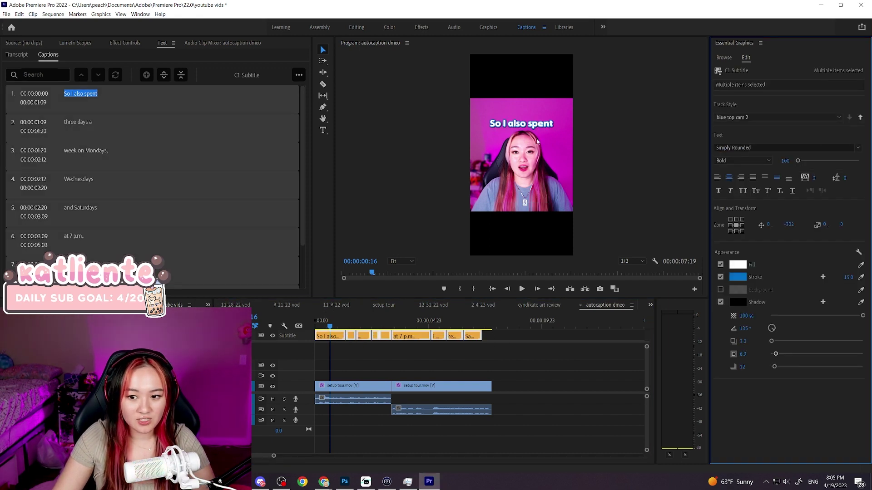
left_click(774, 118)
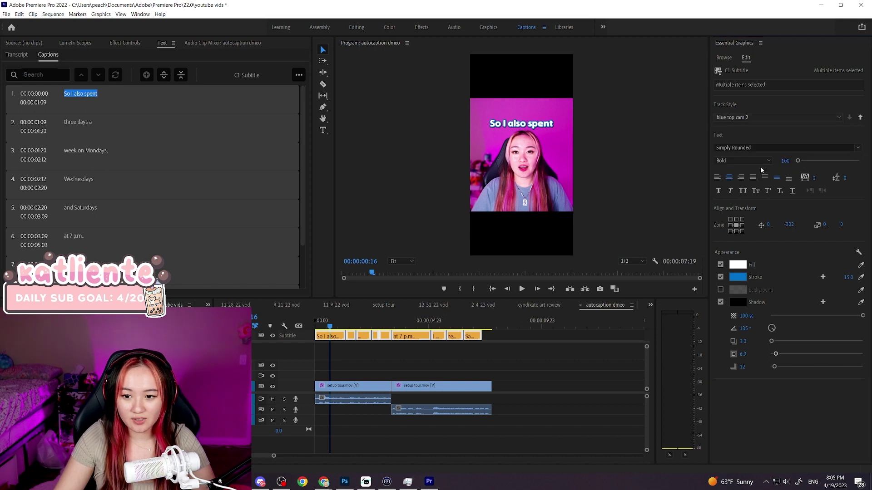
left_click(760, 167)
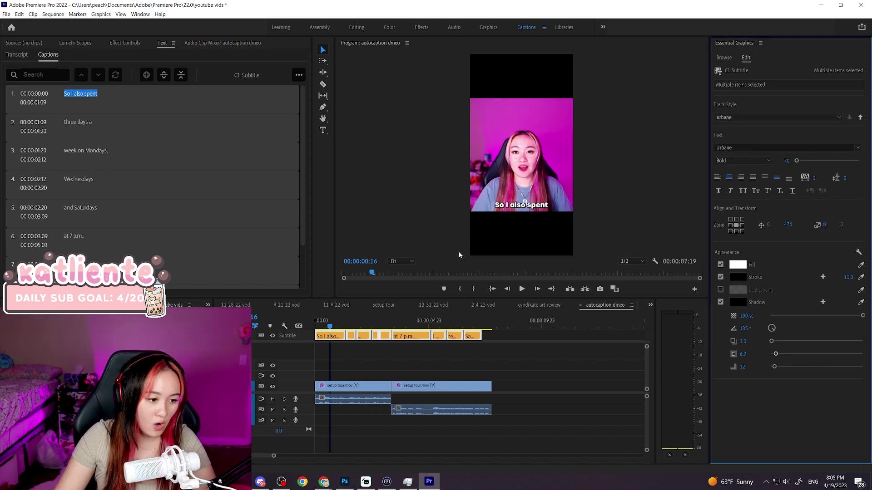
left_click(393, 365)
left_click_drag(399, 319, 317, 320)
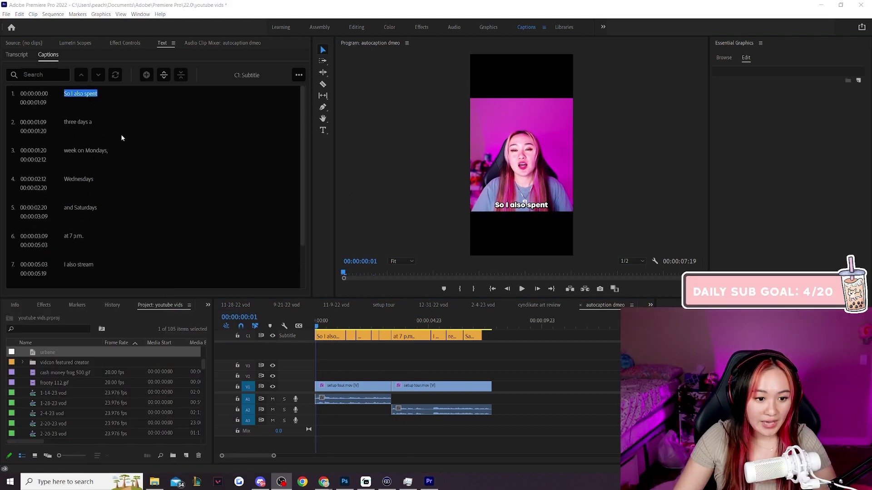
Step: Remove the periods from caption 6 so 'p.m.' reads 'pm'
double_click(74, 237)
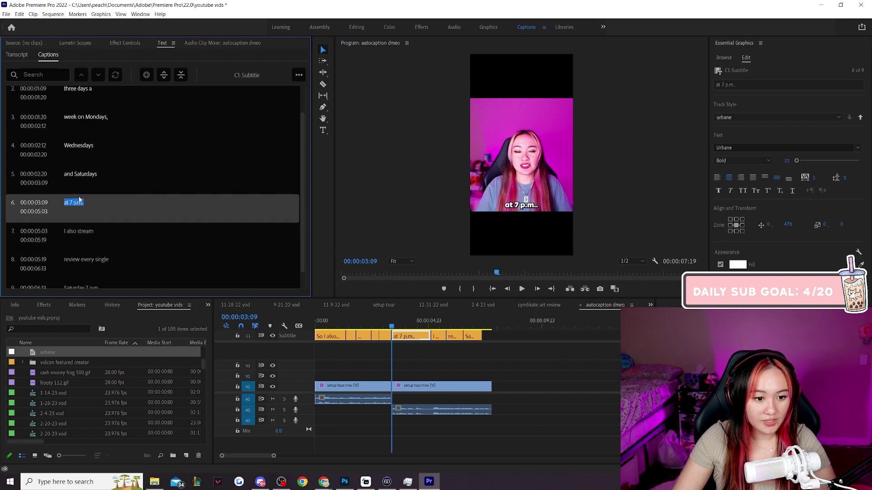
left_click(97, 203)
key("BackSpace")
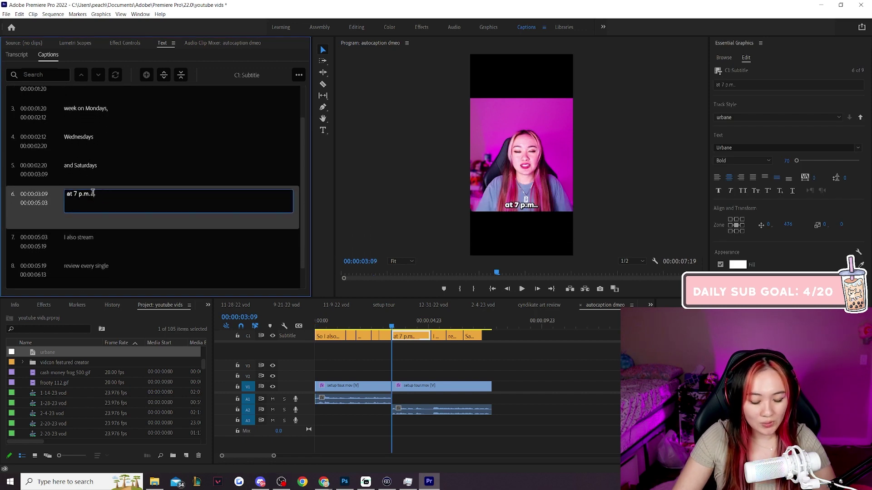
key("BackSpace")
key("Left")
key("BackSpace")
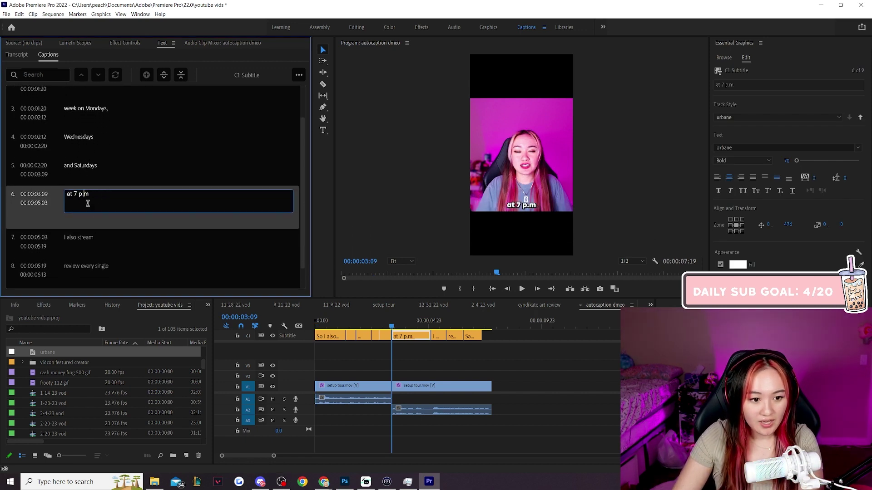
Step: Delete the trailing comma after 'Mondays' in caption 3
double_click(101, 109)
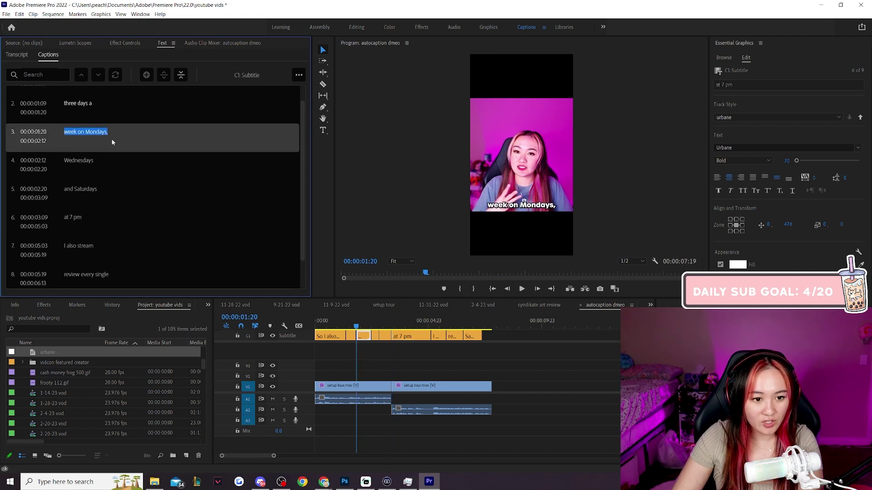
left_click(105, 152)
key("BackSpace")
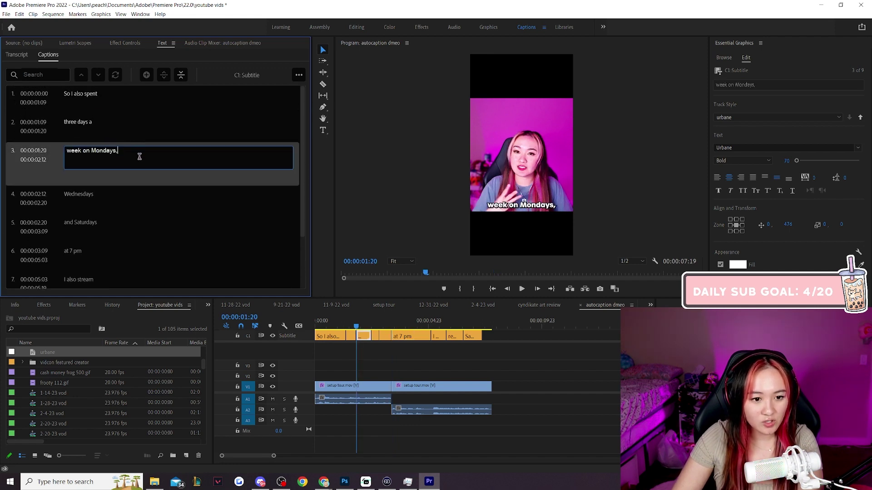
Step: Check the following captions and strip the trailing periods so it reads 'Saturday 7 pm'
double_click(95, 222)
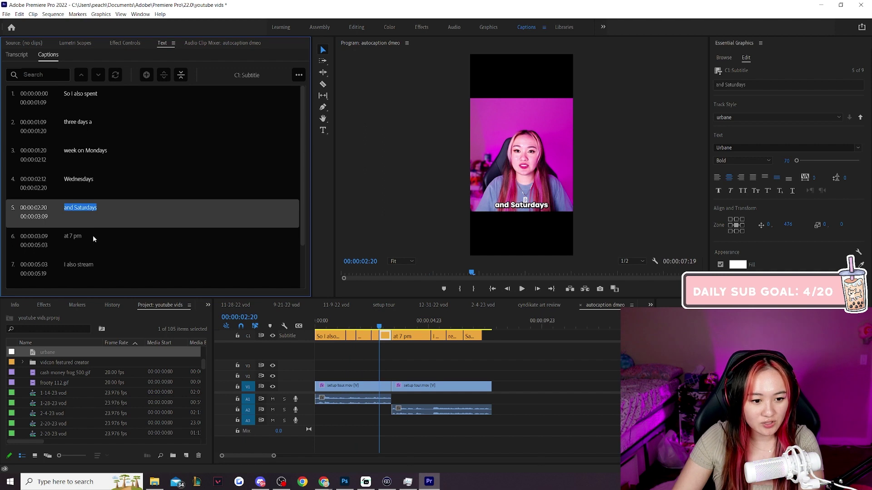
scroll(91, 241, "down", 2)
double_click(89, 267)
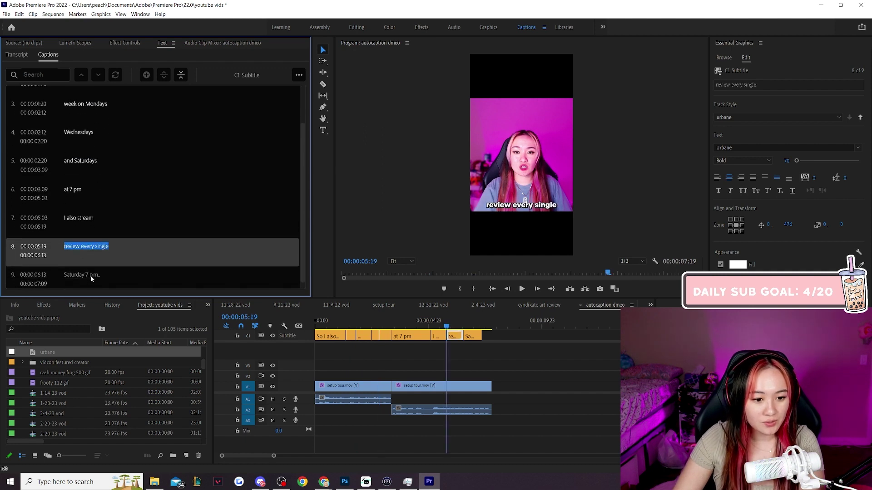
double_click(89, 279)
left_click(96, 268)
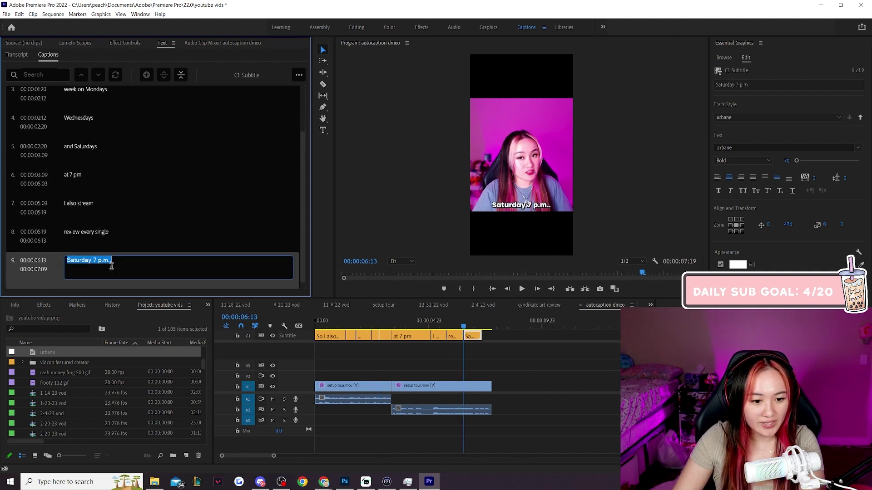
left_click(111, 255)
key("BackSpace")
key("BackSpace")
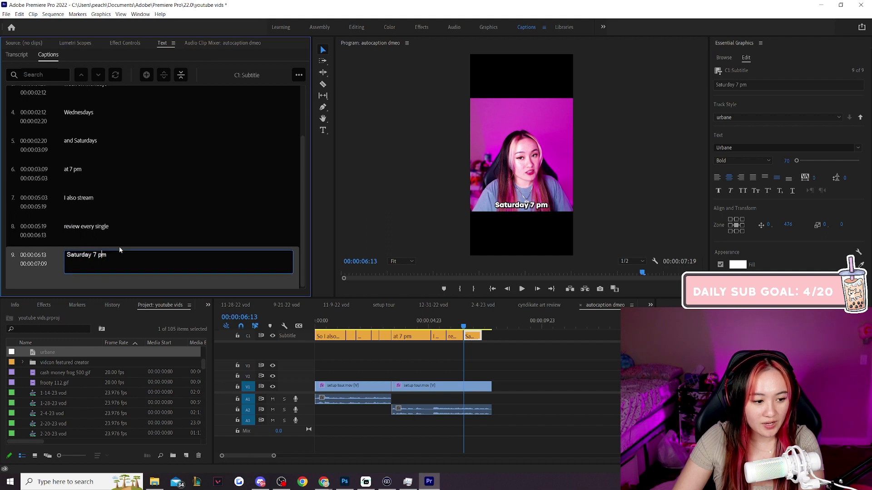
left_click(278, 227)
Step: Play the sequence from the first caption to review it
scroll(291, 181, "up", 3)
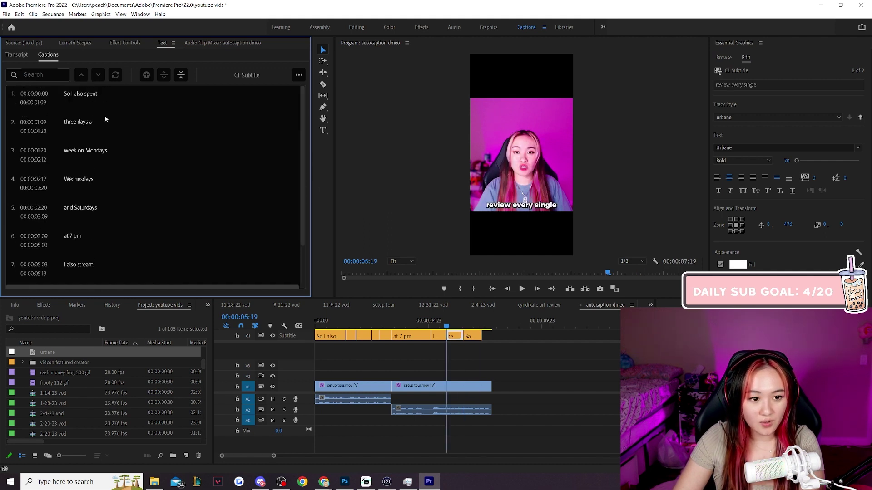
double_click(87, 95)
left_click(525, 289)
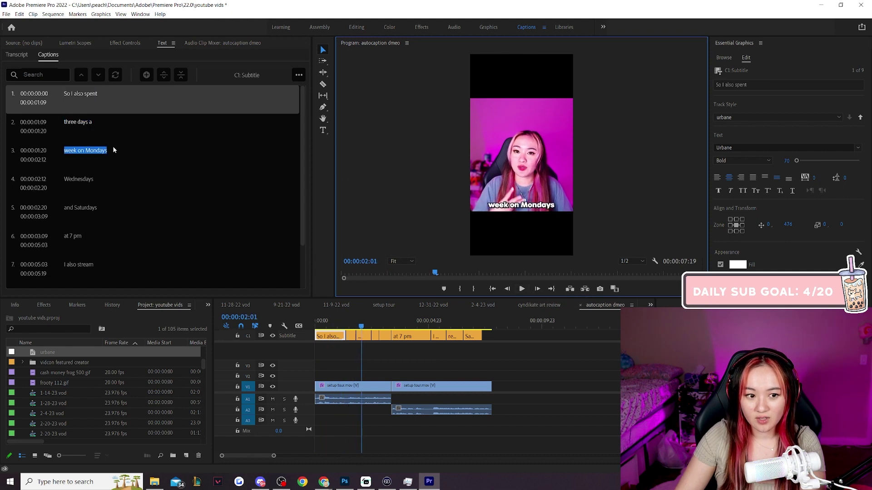
double_click(86, 92)
Step: Replace 'spent' with 'stream on Twitch' in caption 1 and play back to verify
left_click_drag(117, 97, 95, 99)
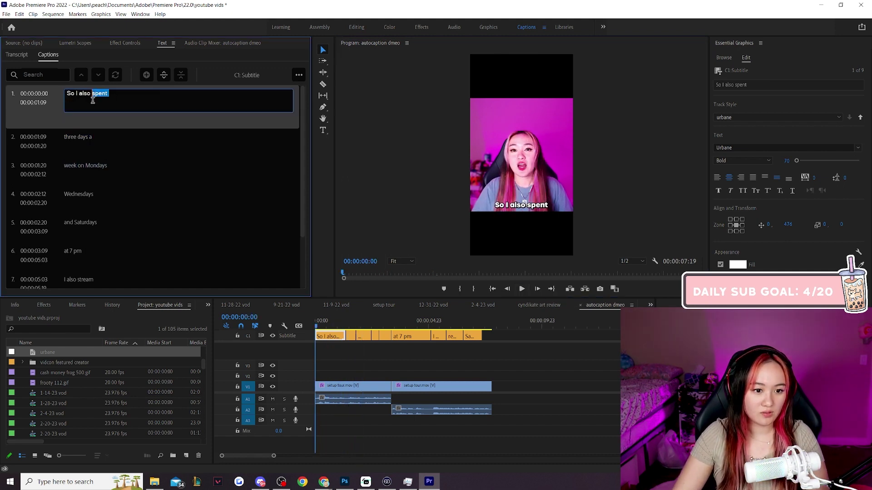
type("stream on Twitc")
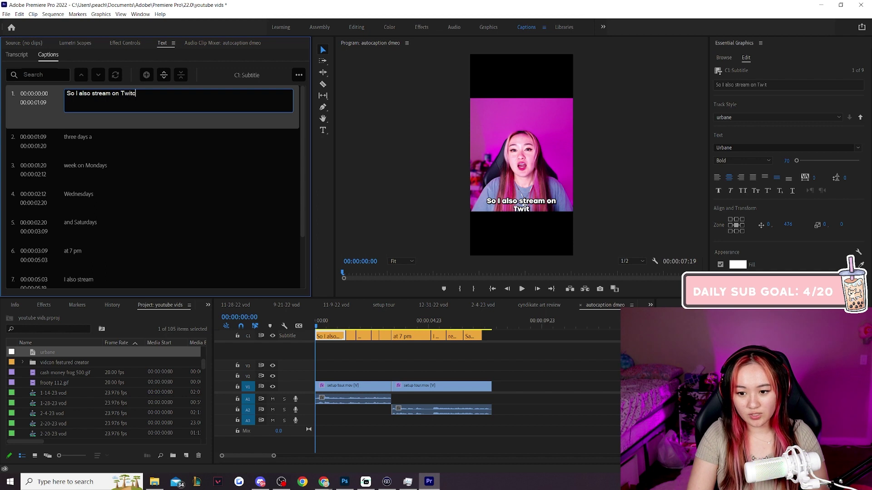
type("h")
left_click(522, 289)
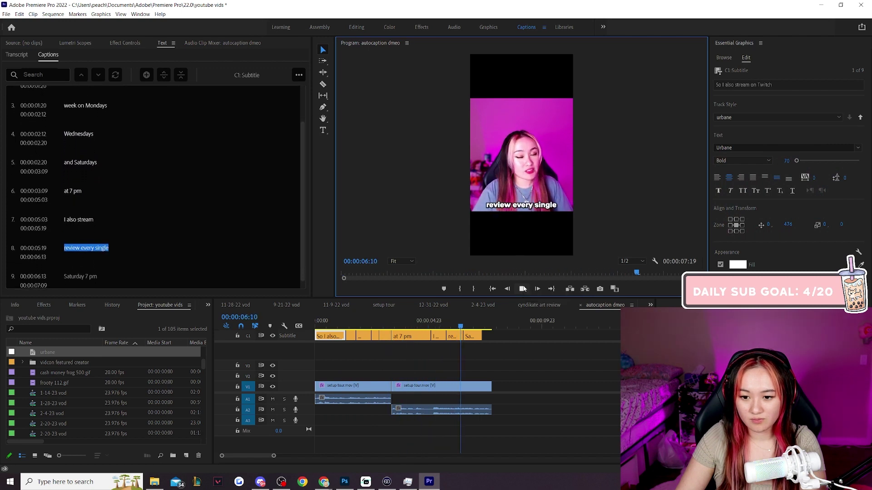
left_click(522, 289)
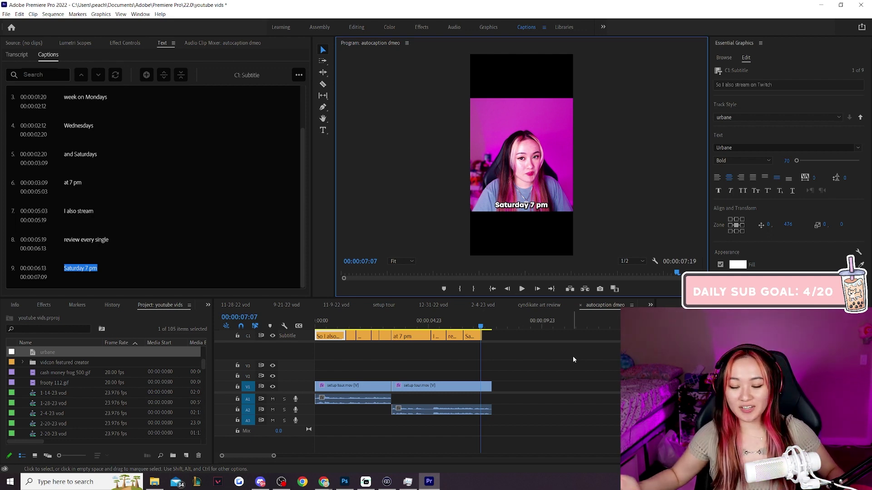
left_click(332, 336)
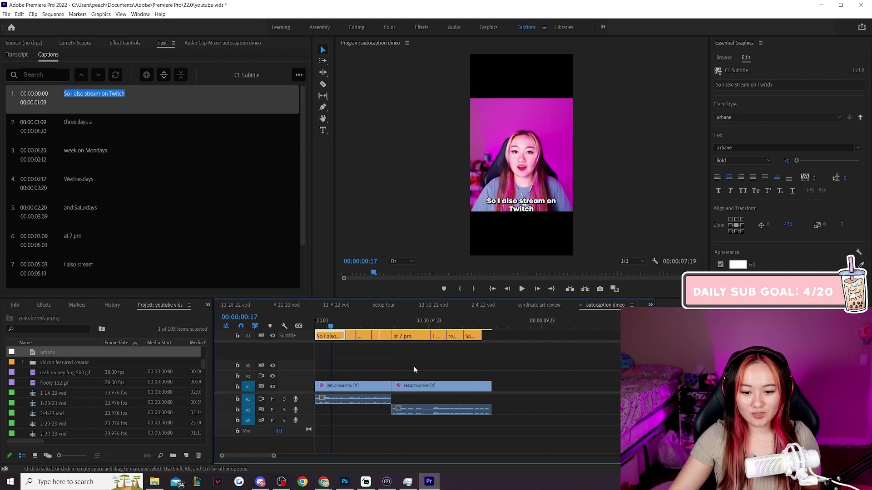
Step: Save the project with Ctrl+S
key("ctrl+s")
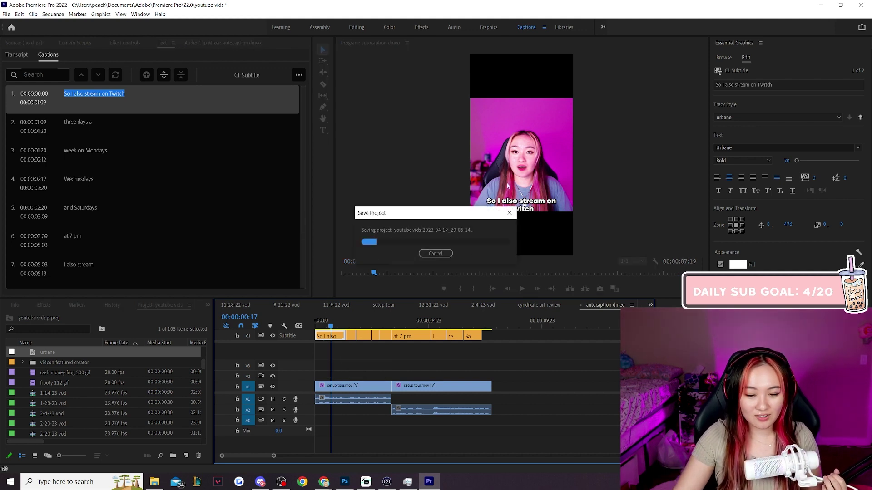